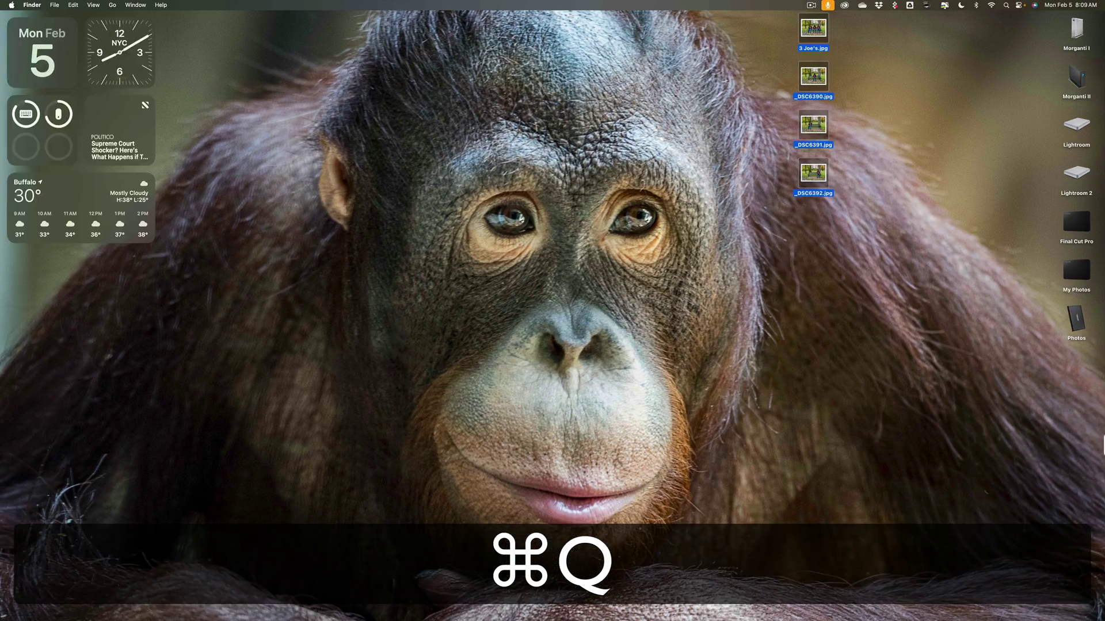
Start Photoshop 2024 from the Dock and change the workspace to Photography
click(978, 599)
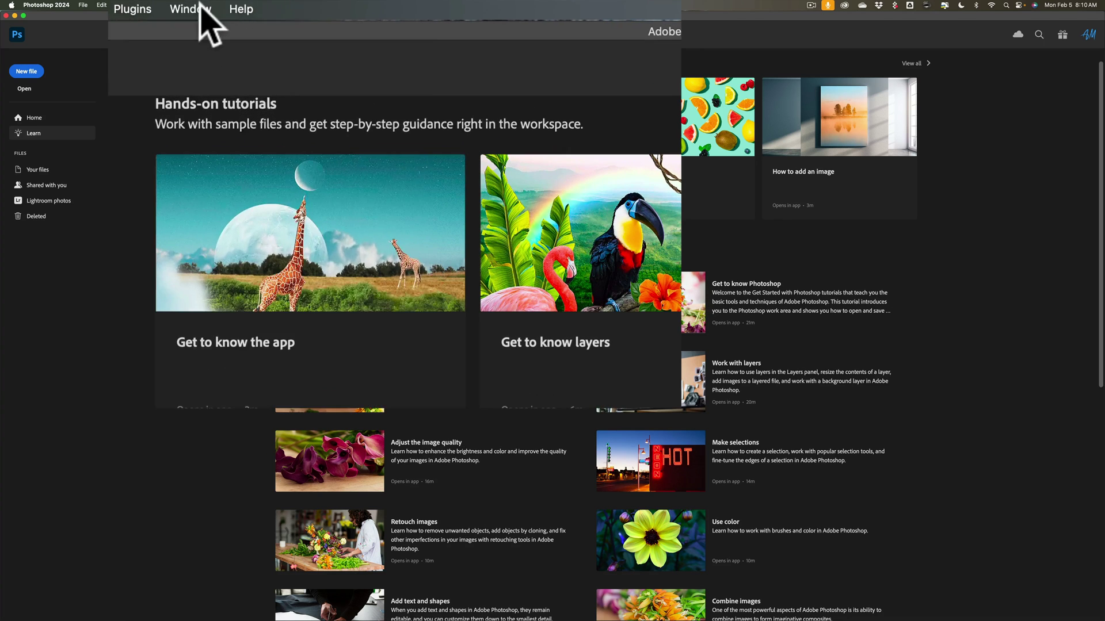
click(202, 7)
mouse_move(241, 47)
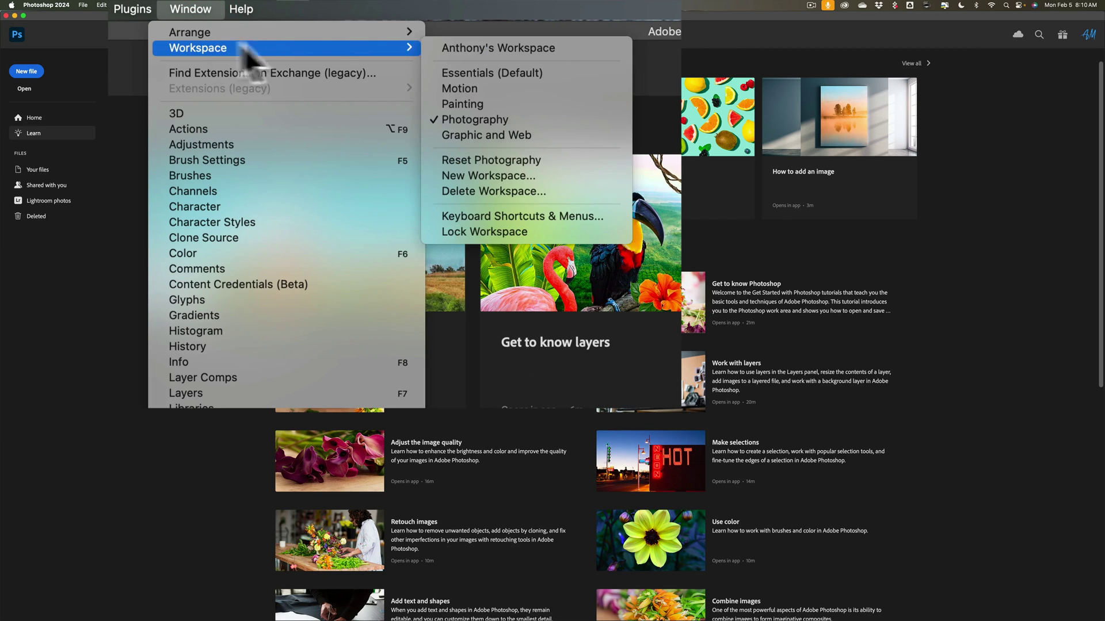
click(514, 118)
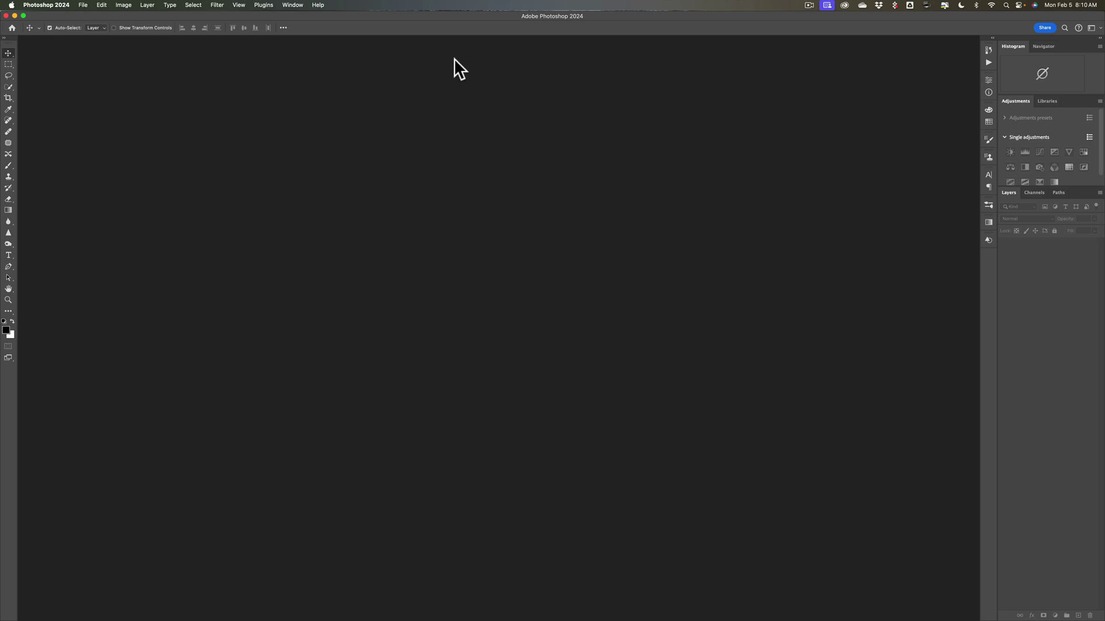
Start the File > Scripts > Load Files into Stack command
click(81, 5)
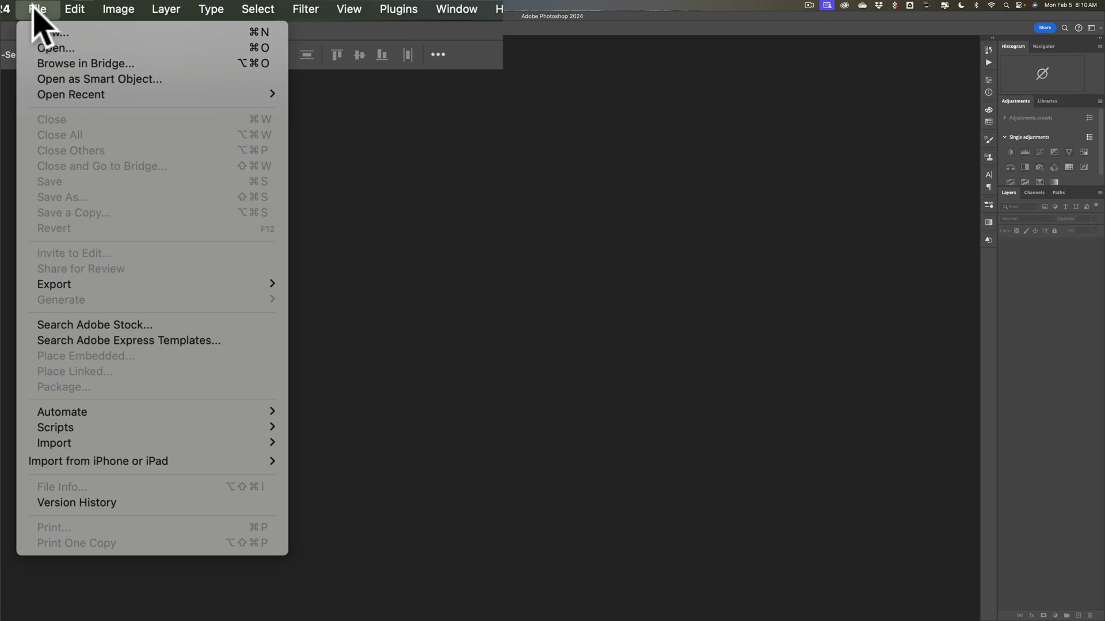
mouse_move(269, 432)
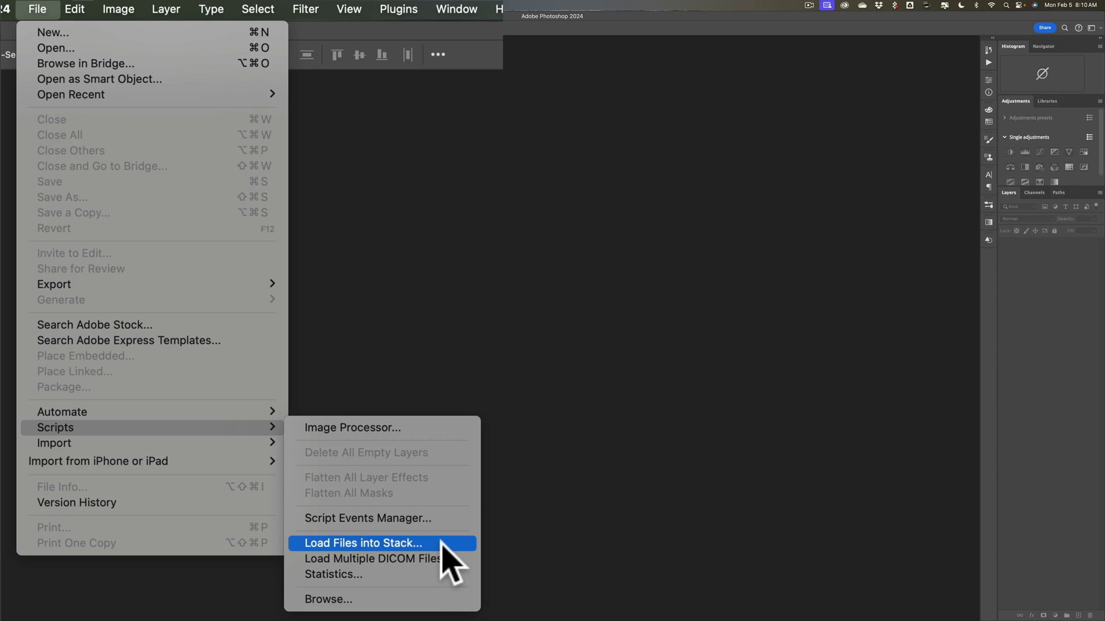
click(442, 543)
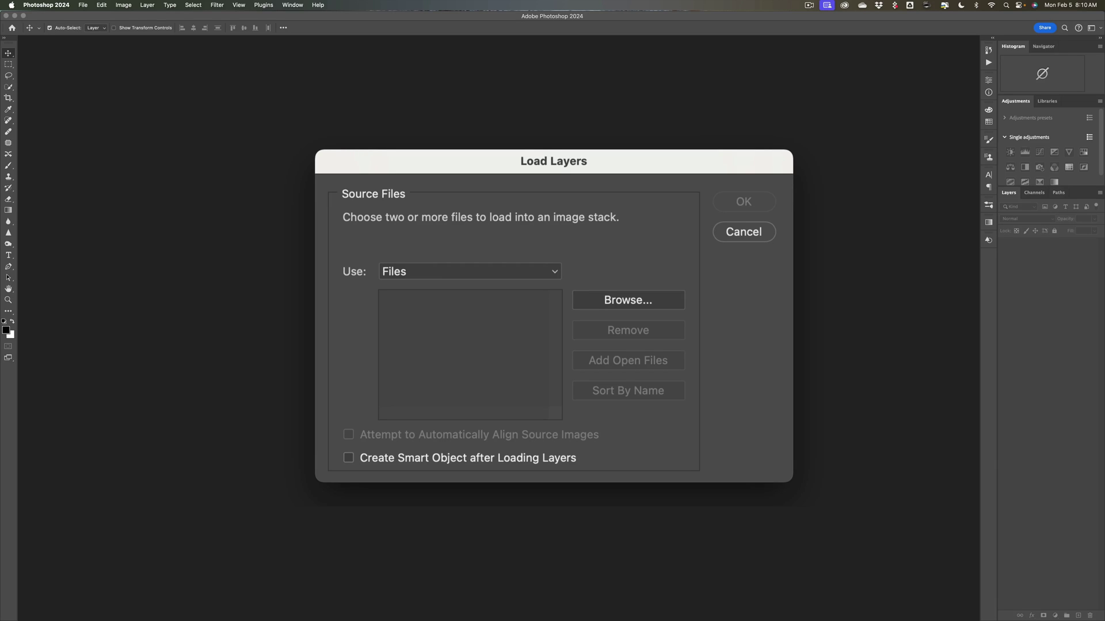
Browse to the Desktop and select _DSC6390.jpg, _DSC6391.jpg and _DSC6392.jpg
click(605, 300)
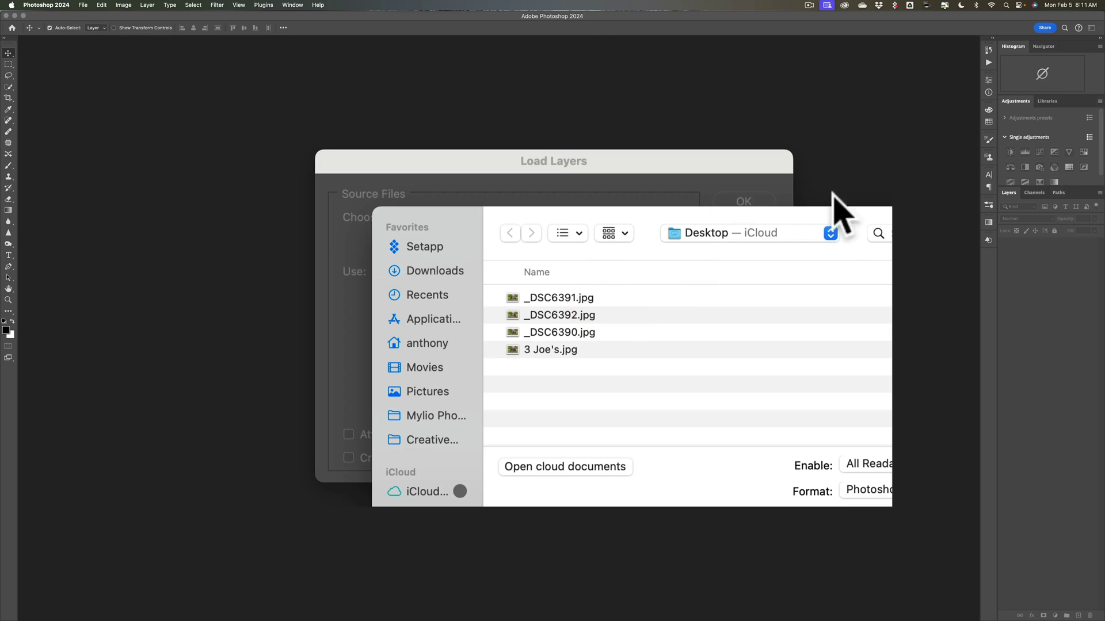
click(711, 115)
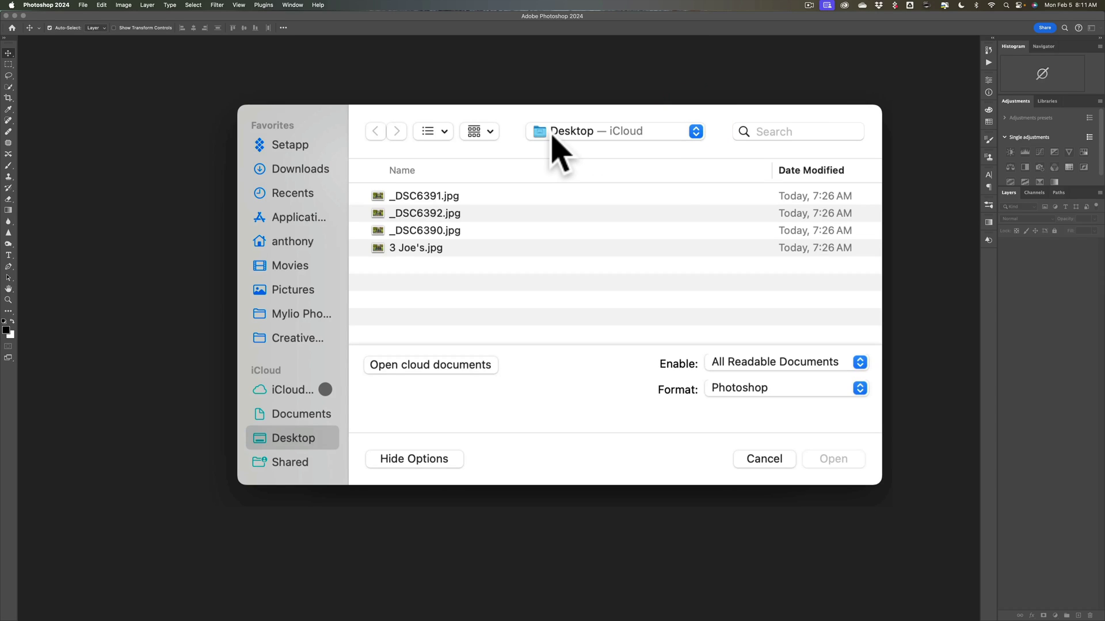
click(449, 197)
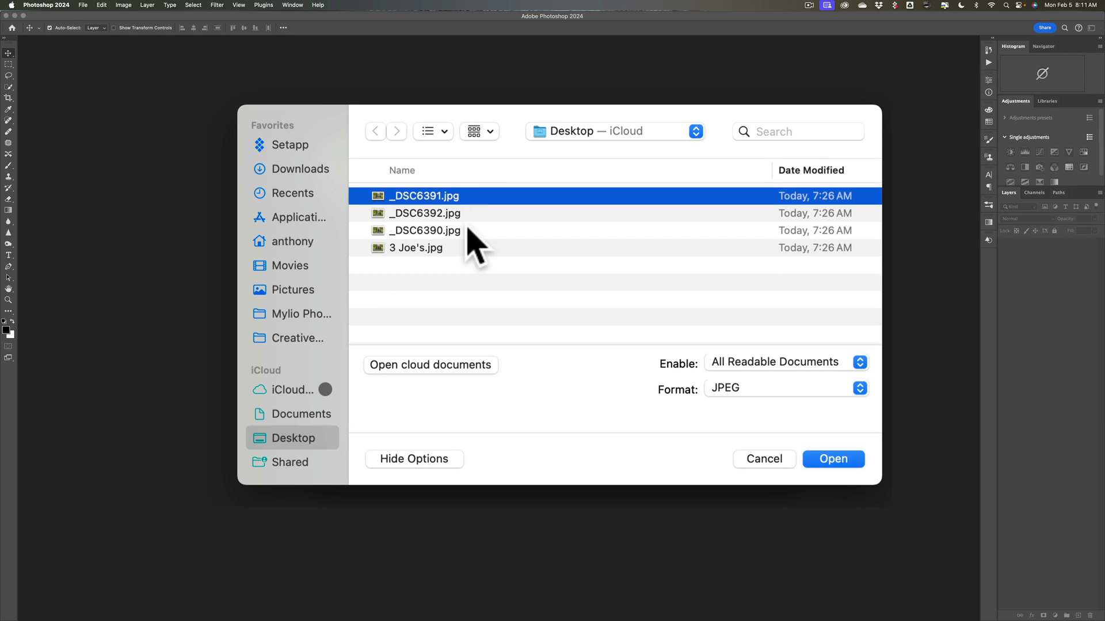
key(shift)
shift+click(467, 230)
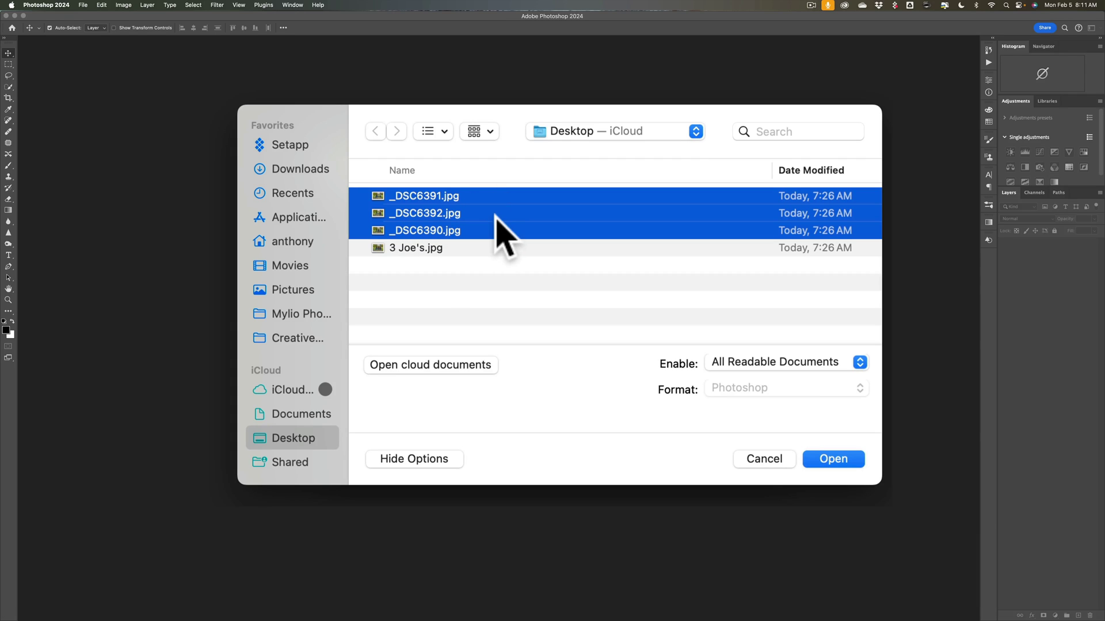
Confirm the three bench photos and stack them with Attempt to Automatically Align Source Images enabled
click(832, 459)
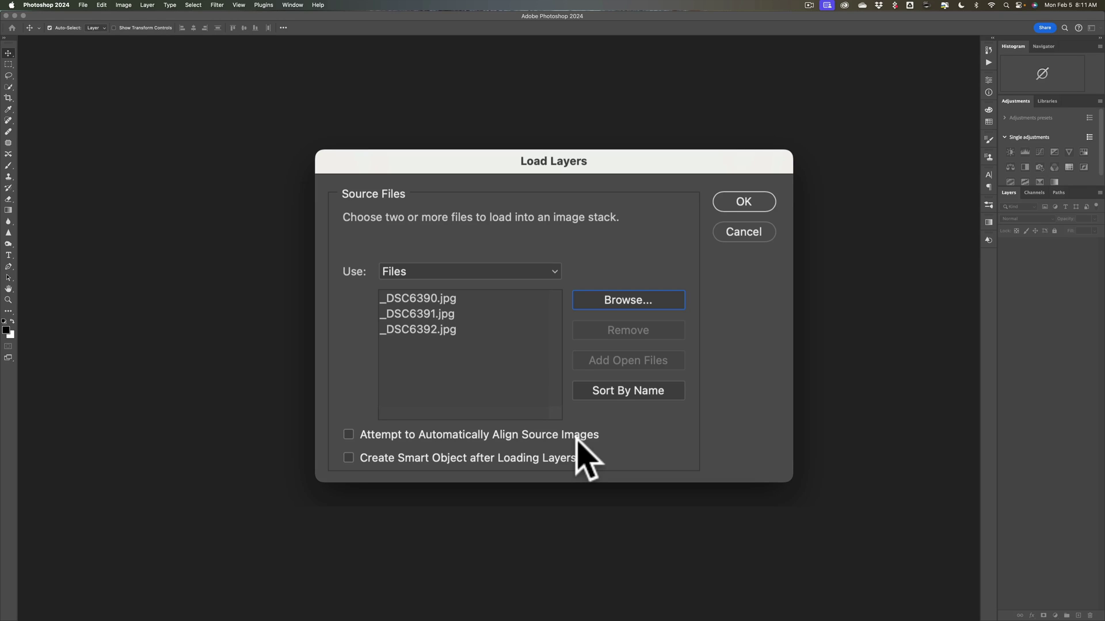
click(349, 435)
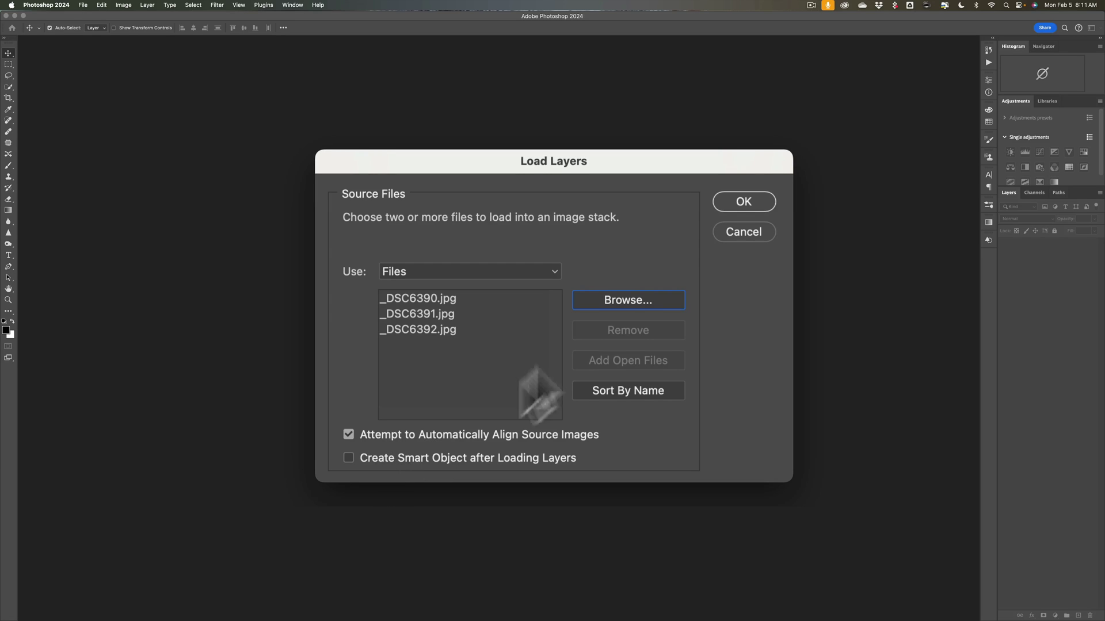
click(745, 202)
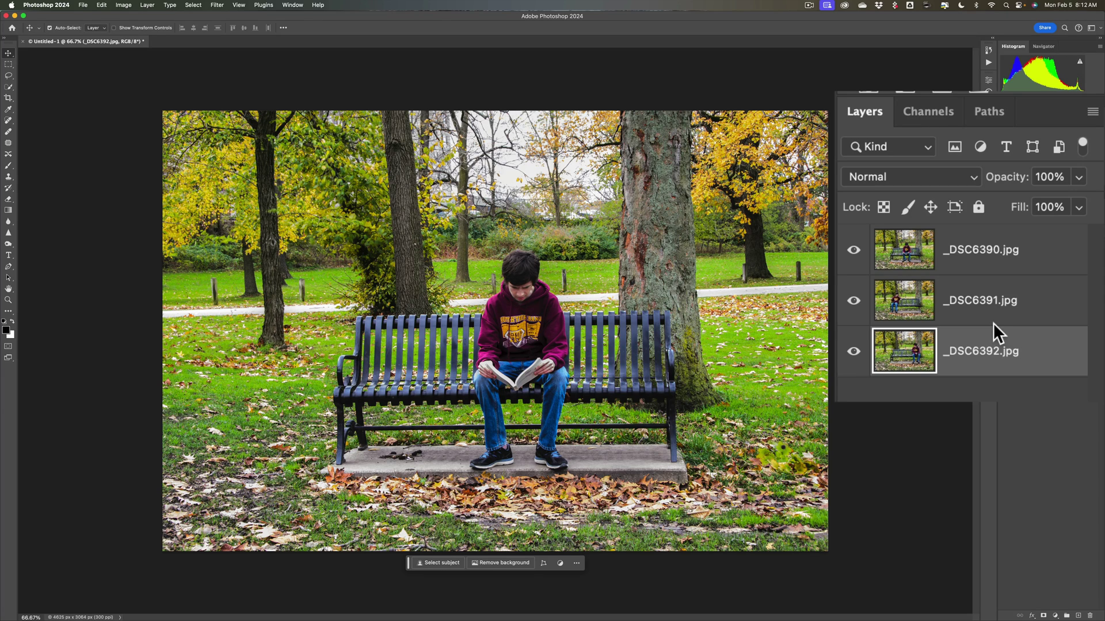
Compare the shots with the eye icons, leave _DSC6390 hidden, and select the _DSC6391 layer
drag(993, 333, 898, 276)
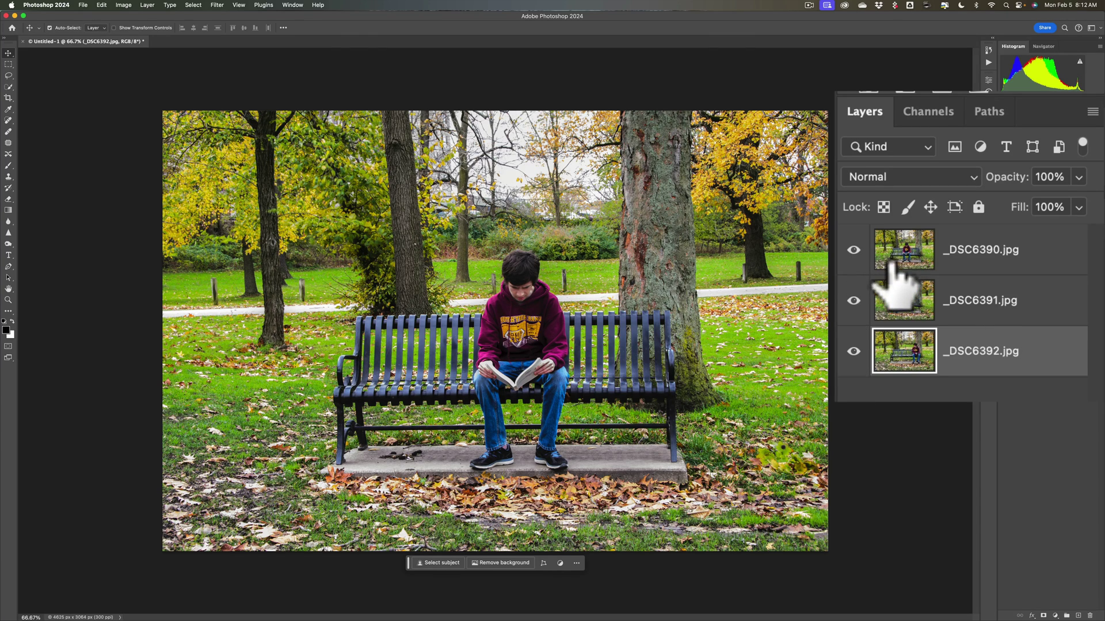
drag(848, 249, 853, 301)
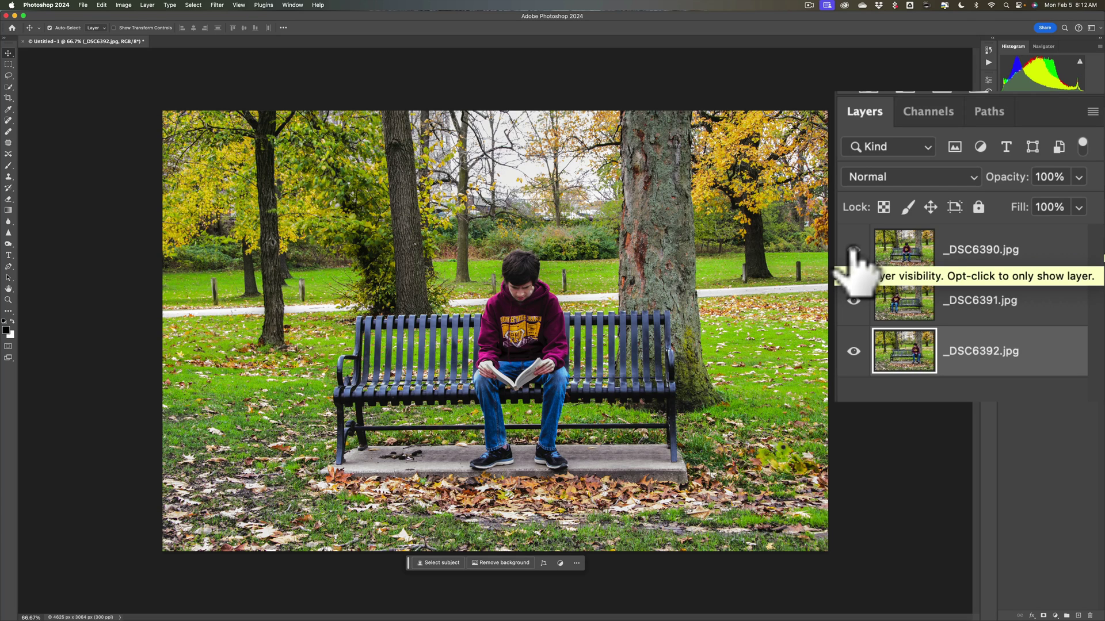
click(854, 250)
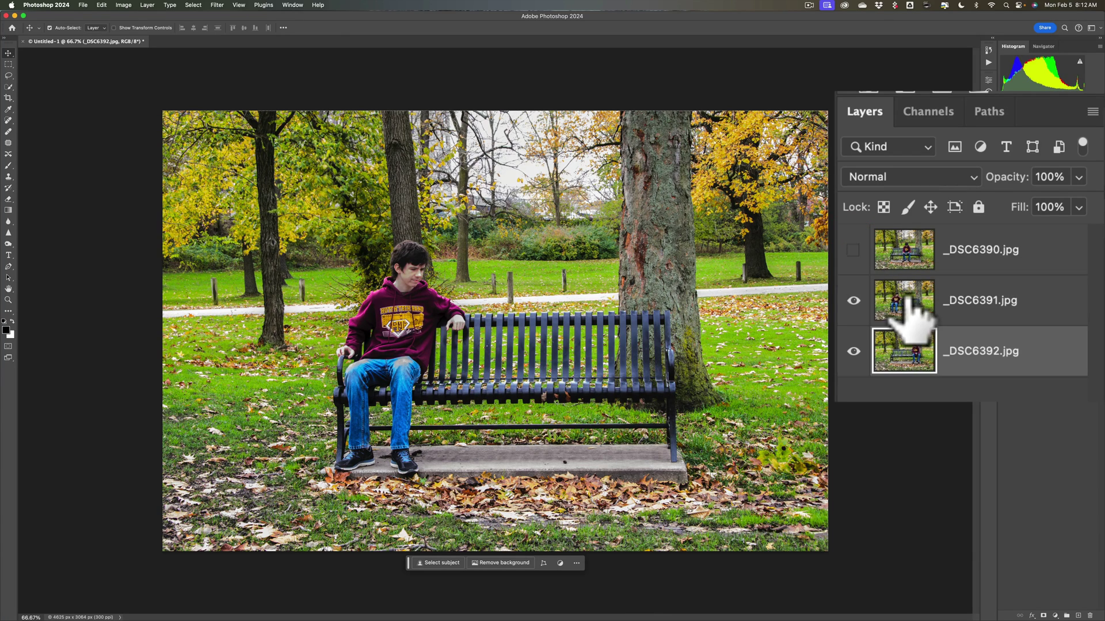
click(853, 299)
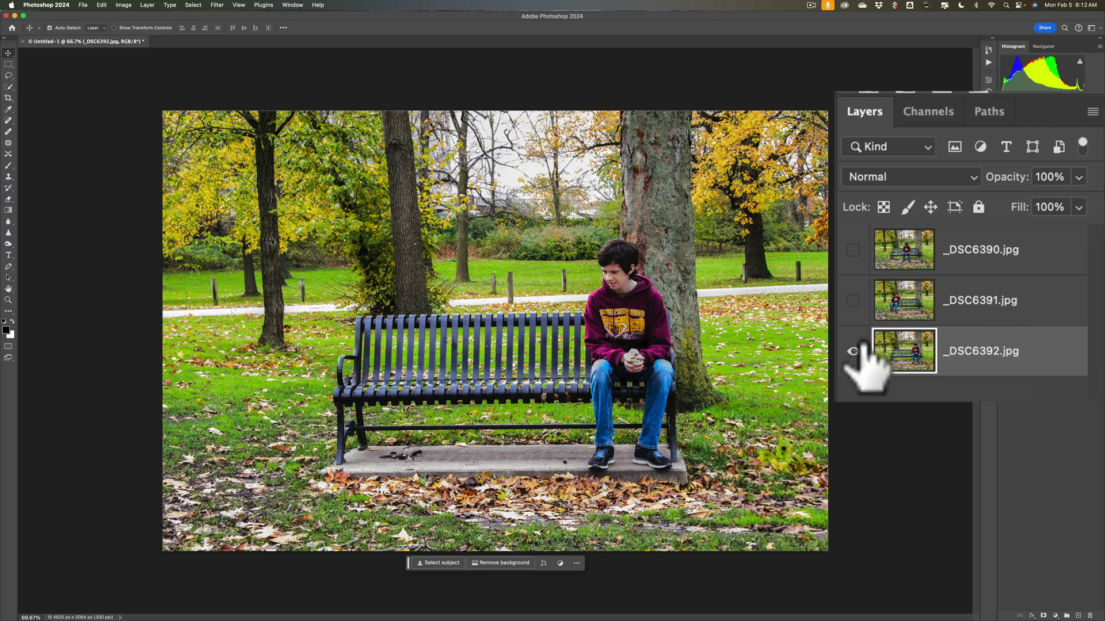
click(853, 301)
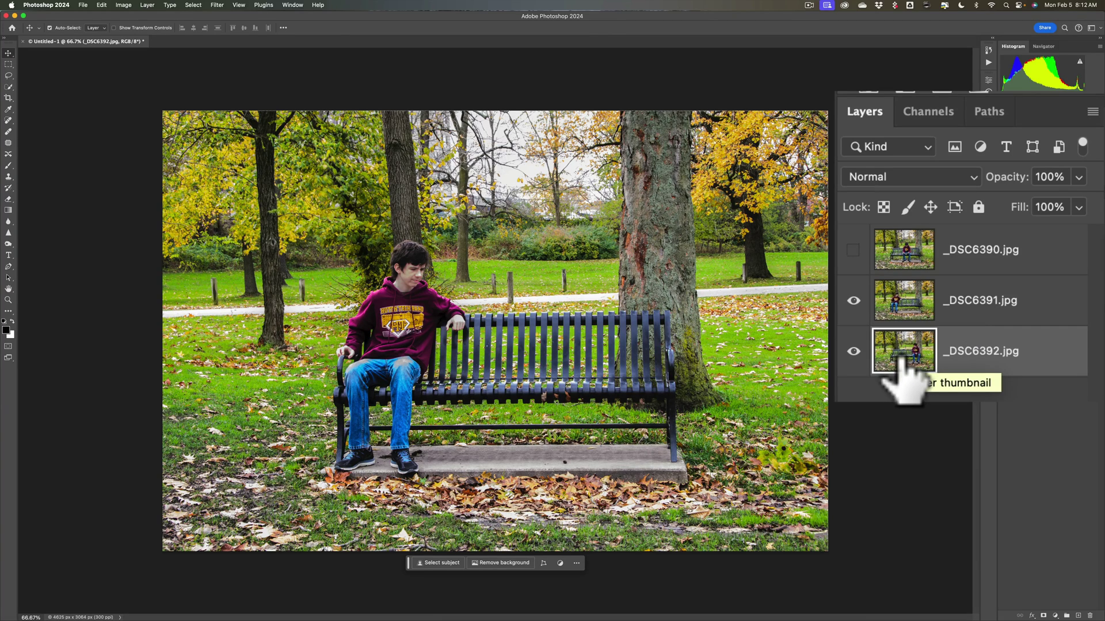
click(918, 290)
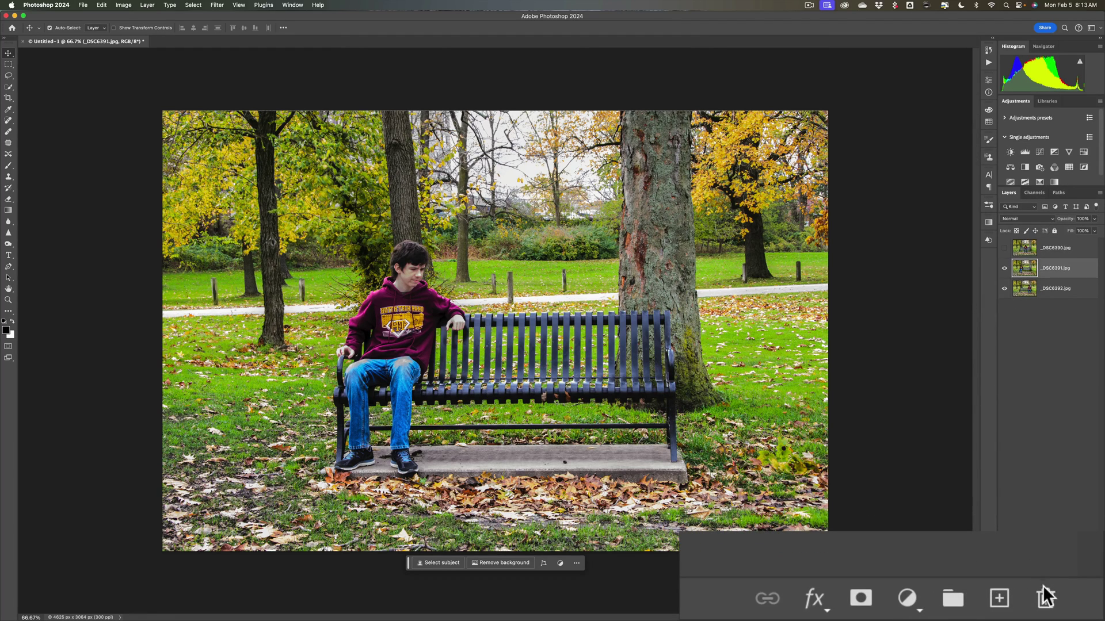
Add a white layer mask to _DSC6391.jpg and switch to the Brush tool with B
click(861, 599)
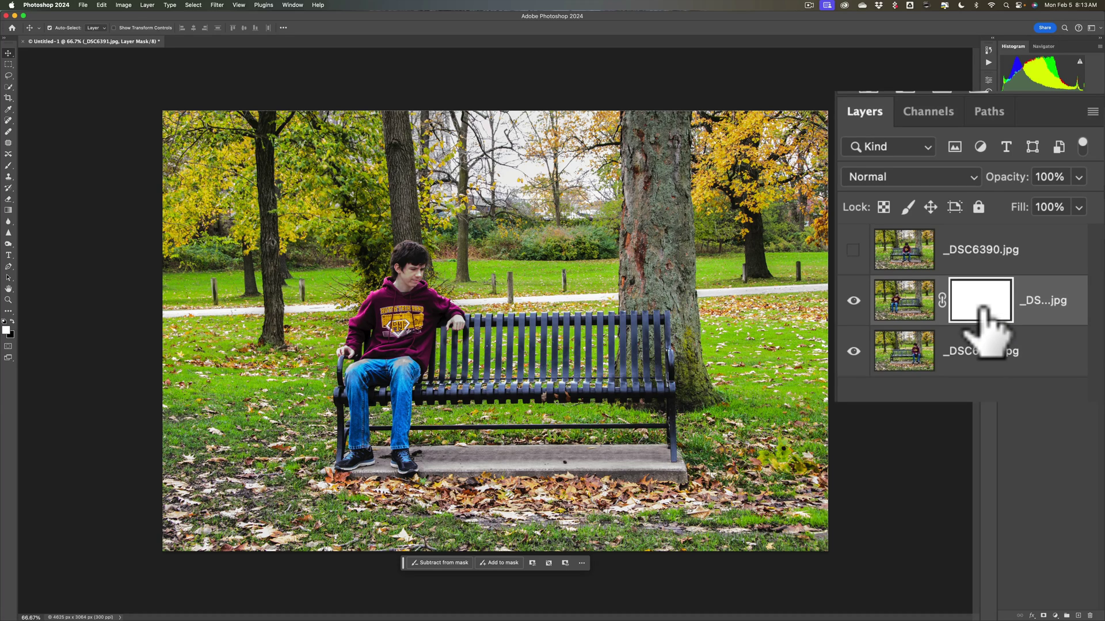
key(b)
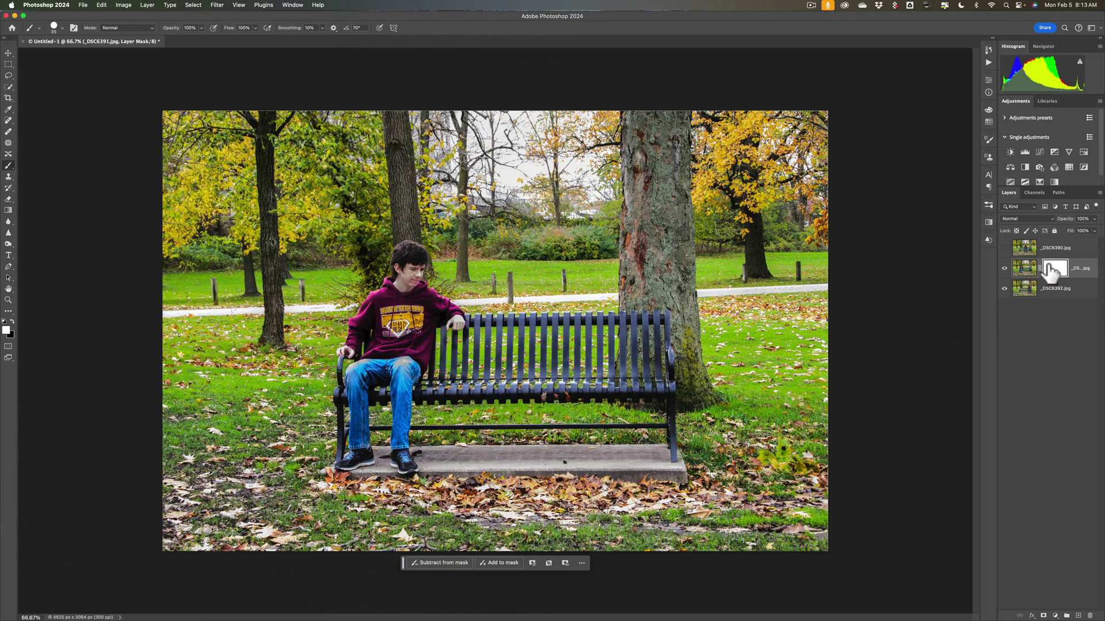
Target the _DSC6391 layer mask and make black the foreground painting colour
click(1057, 270)
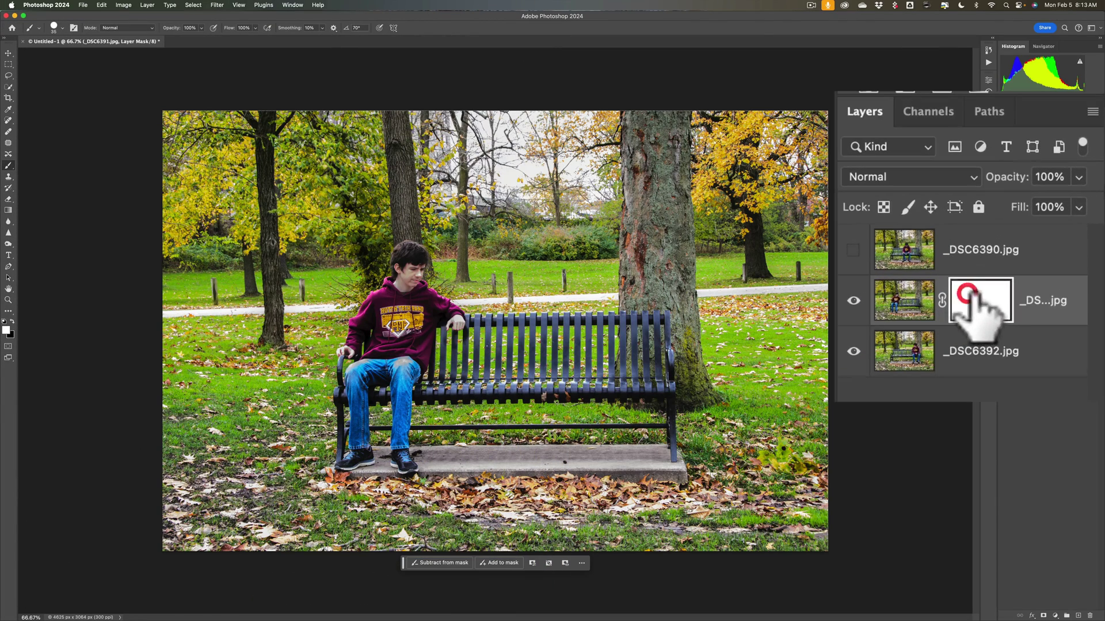
click(910, 303)
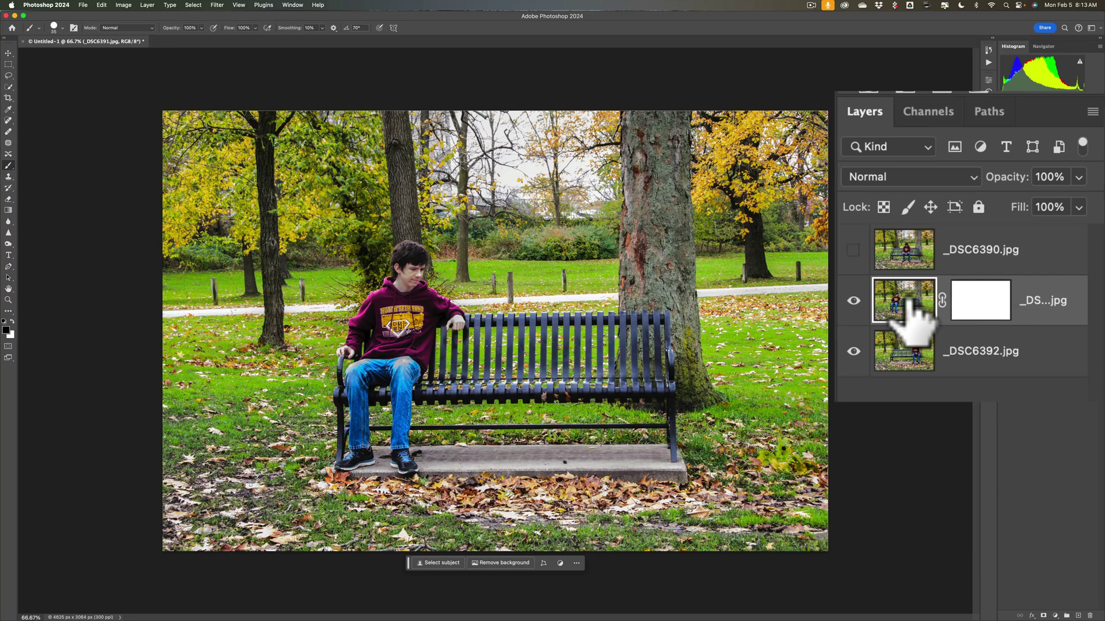
click(983, 302)
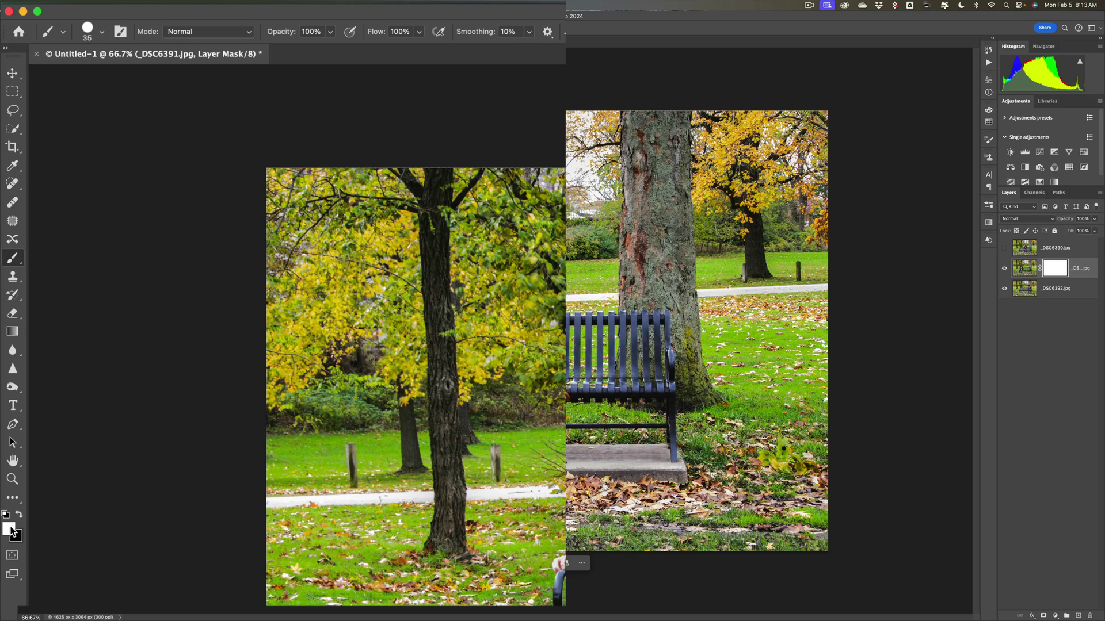
click(19, 515)
key(x)
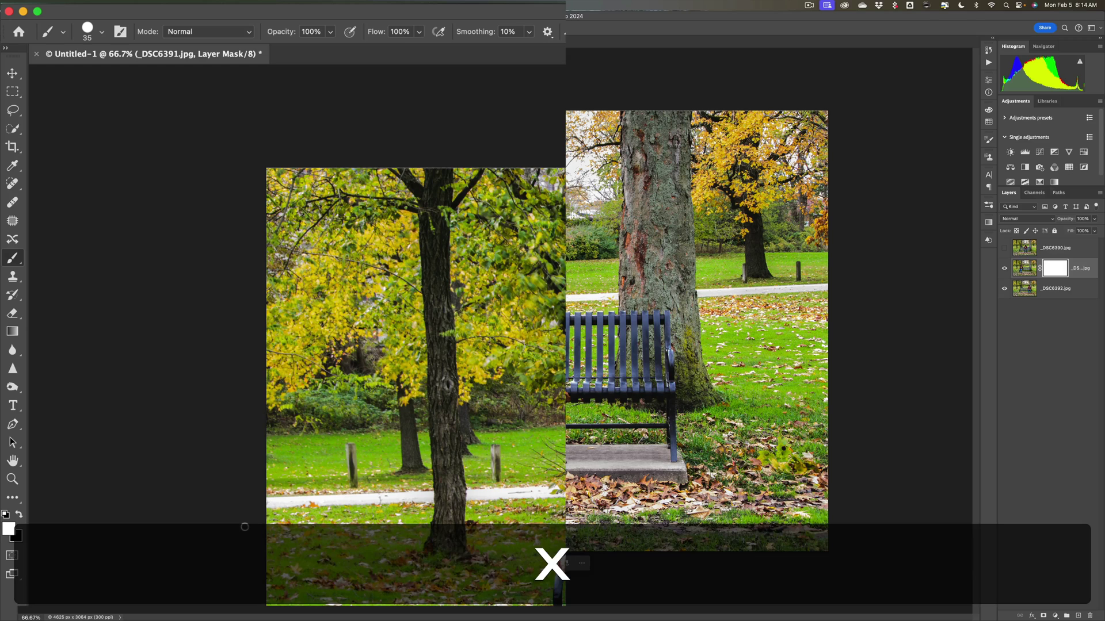
key(x)
key(x)
key(x)
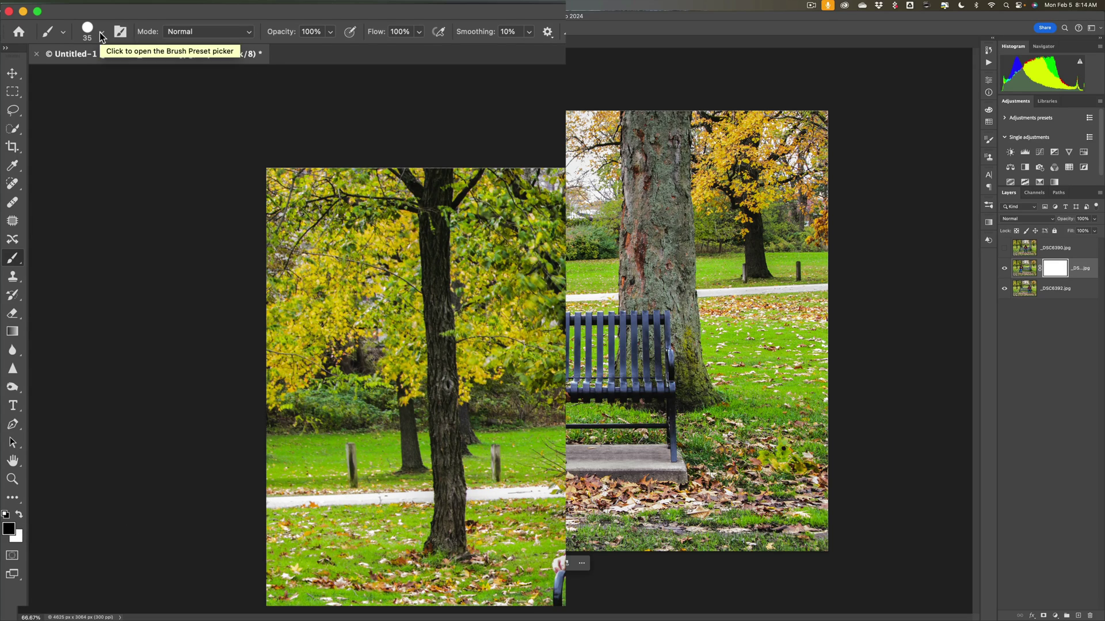
Lower the brush hardness for a soft edge and resize the brush to 200
click(101, 36)
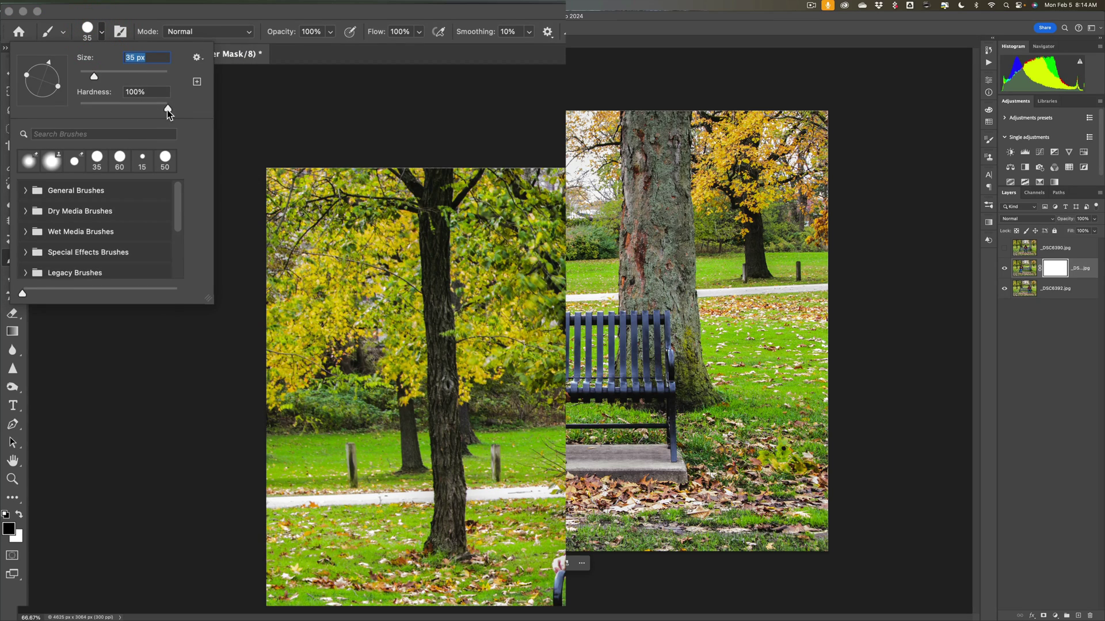
drag(167, 109, 140, 109)
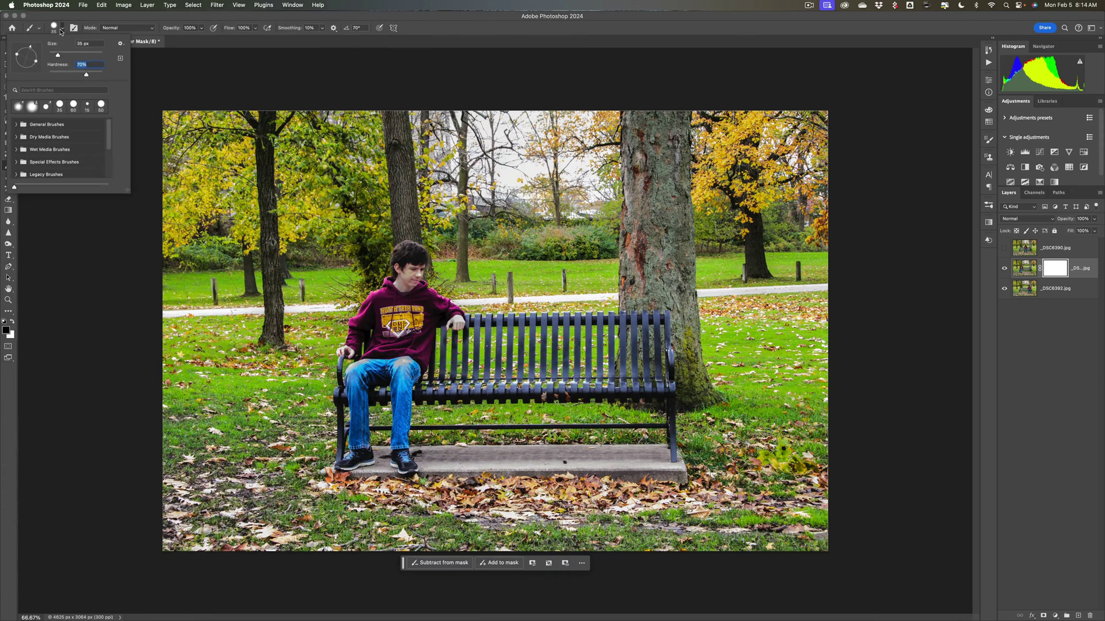
click(61, 32)
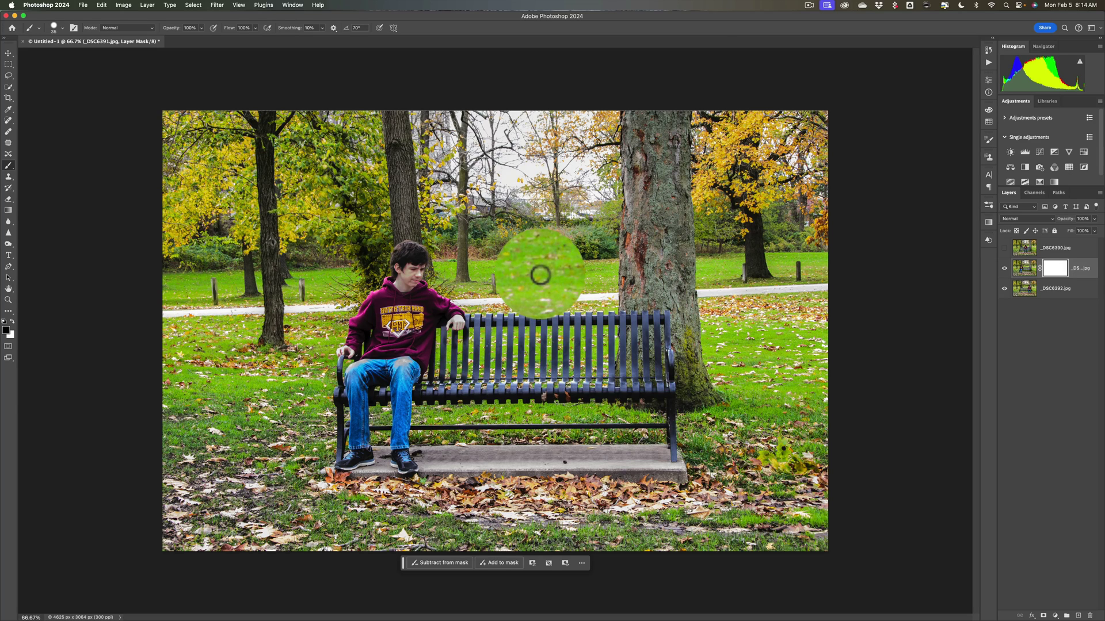
key(bracketright)
key(bracketright)
key(bracketright)
key(bracketright)
key(bracketright)
key(bracketright)
key(bracketright)
key(bracketright)
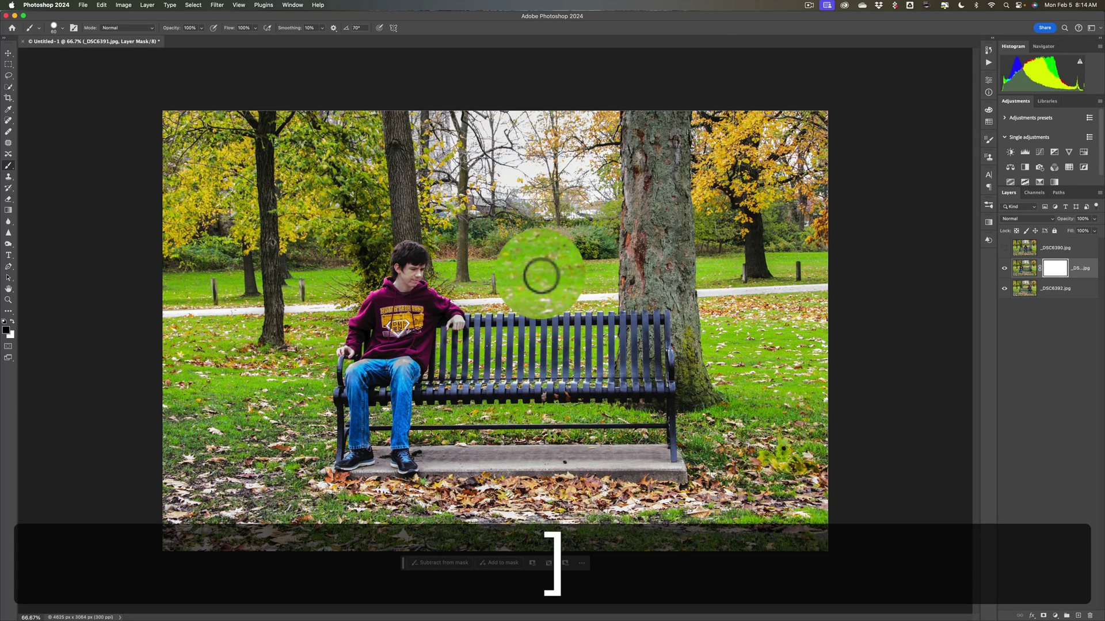
key(bracketright)
key(bracketright)
key(bracketright)
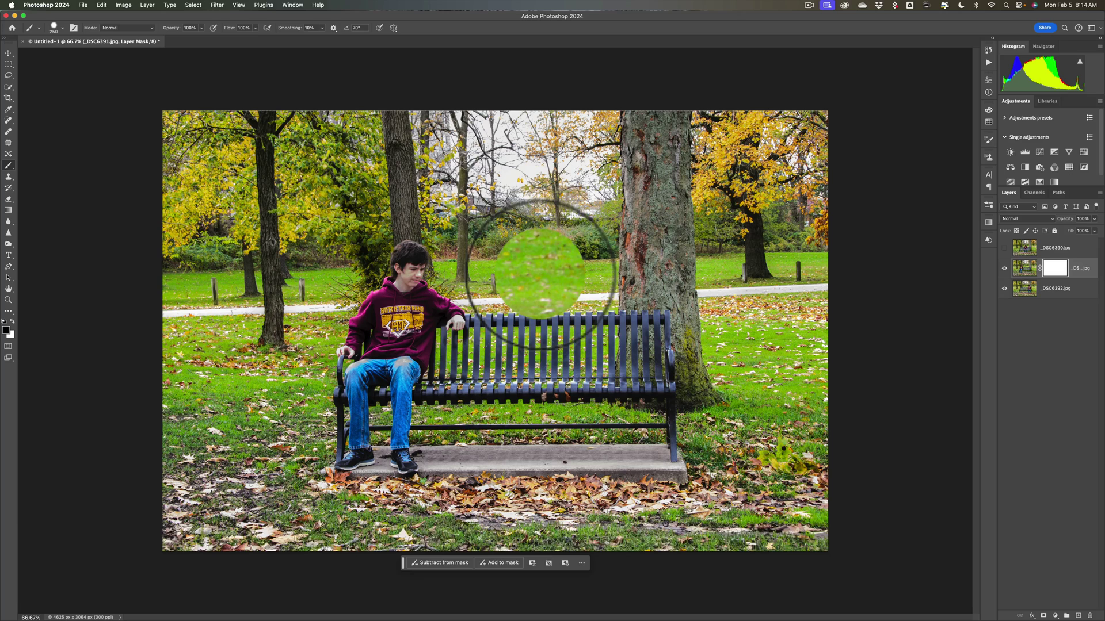
key(bracketleft)
key(bracketleft)
key(bracketright)
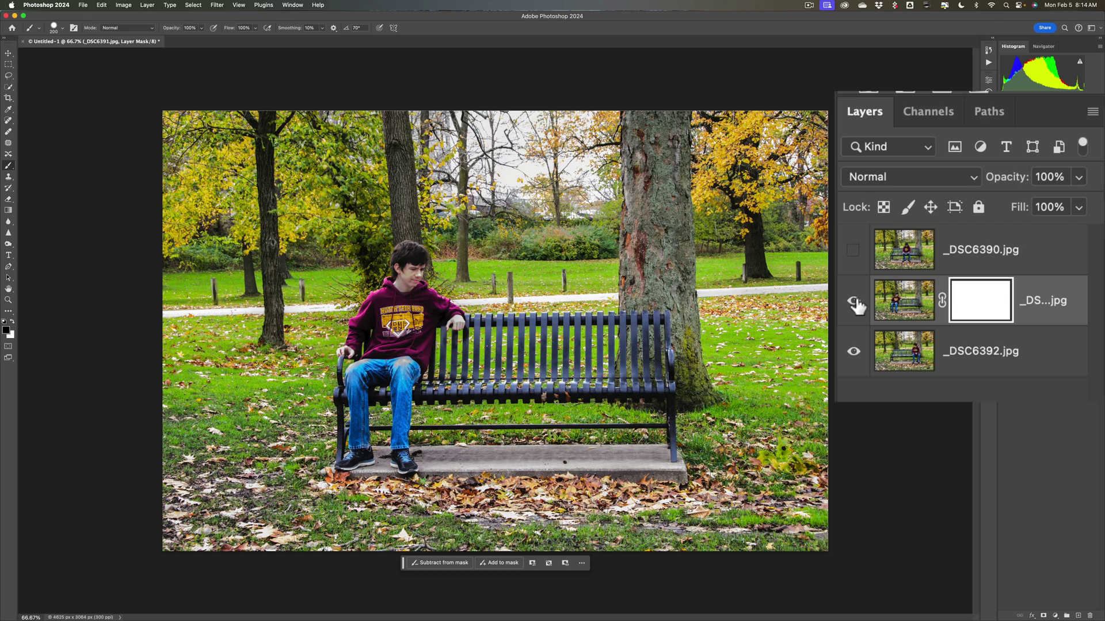
Compare with the middle layer hidden, then paint black on its mask over the right boy's hoodie, head and body
click(855, 302)
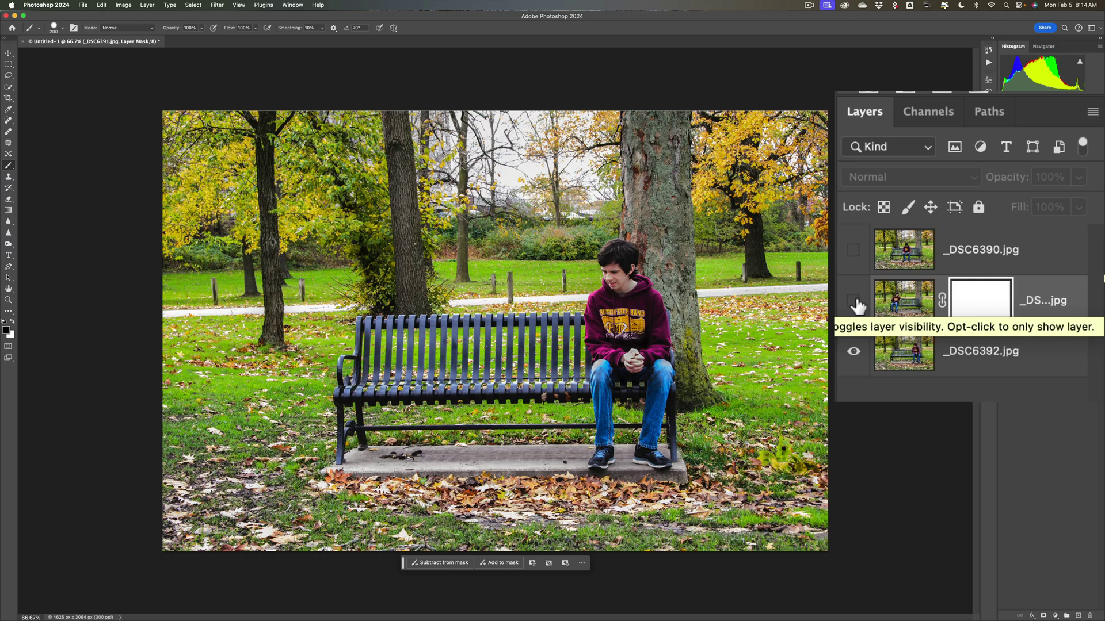
click(854, 302)
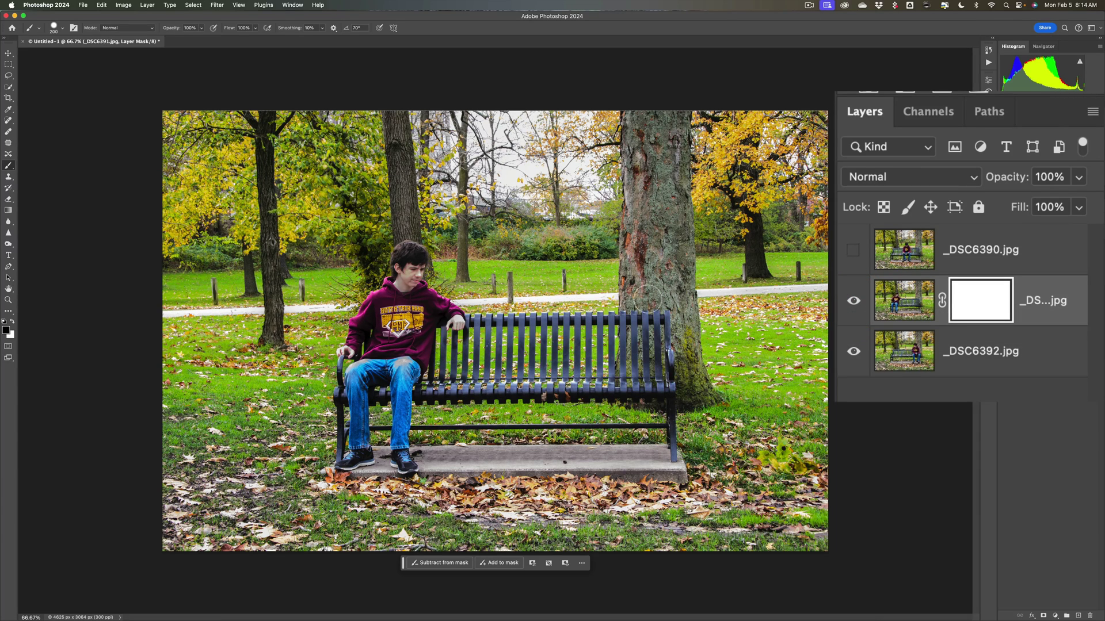
mouse_move(643, 287)
mouse_down()
mouse_move(647, 316)
mouse_move(647, 286)
mouse_move(656, 320)
mouse_move(651, 296)
mouse_move(653, 317)
mouse_move(638, 297)
mouse_move(620, 251)
mouse_up()
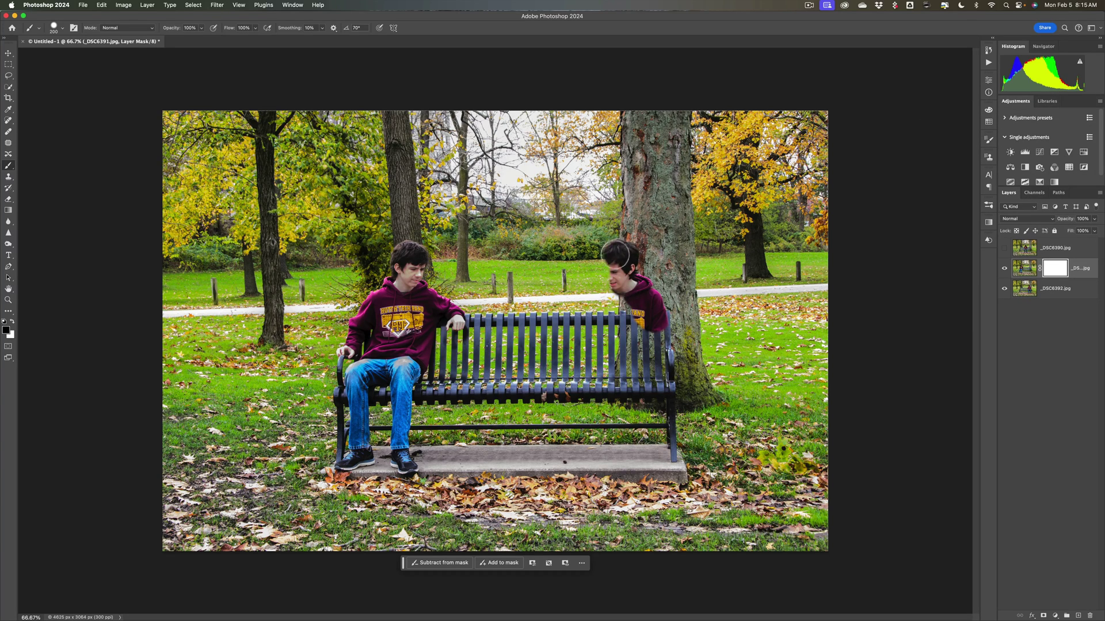
mouse_move(616, 255)
mouse_down()
mouse_move(616, 310)
mouse_move(642, 315)
mouse_move(644, 329)
mouse_move(658, 318)
mouse_move(665, 393)
mouse_move(645, 445)
mouse_move(658, 457)
mouse_move(664, 450)
mouse_move(645, 453)
mouse_move(638, 327)
mouse_move(612, 305)
mouse_move(609, 326)
mouse_move(636, 380)
mouse_move(630, 400)
mouse_move(626, 380)
mouse_move(612, 383)
mouse_move(592, 462)
mouse_move(593, 278)
mouse_move(613, 256)
mouse_move(599, 459)
mouse_move(640, 457)
mouse_move(656, 408)
mouse_move(659, 346)
mouse_move(641, 281)
mouse_move(618, 259)
mouse_move(604, 318)
mouse_move(599, 460)
mouse_up()
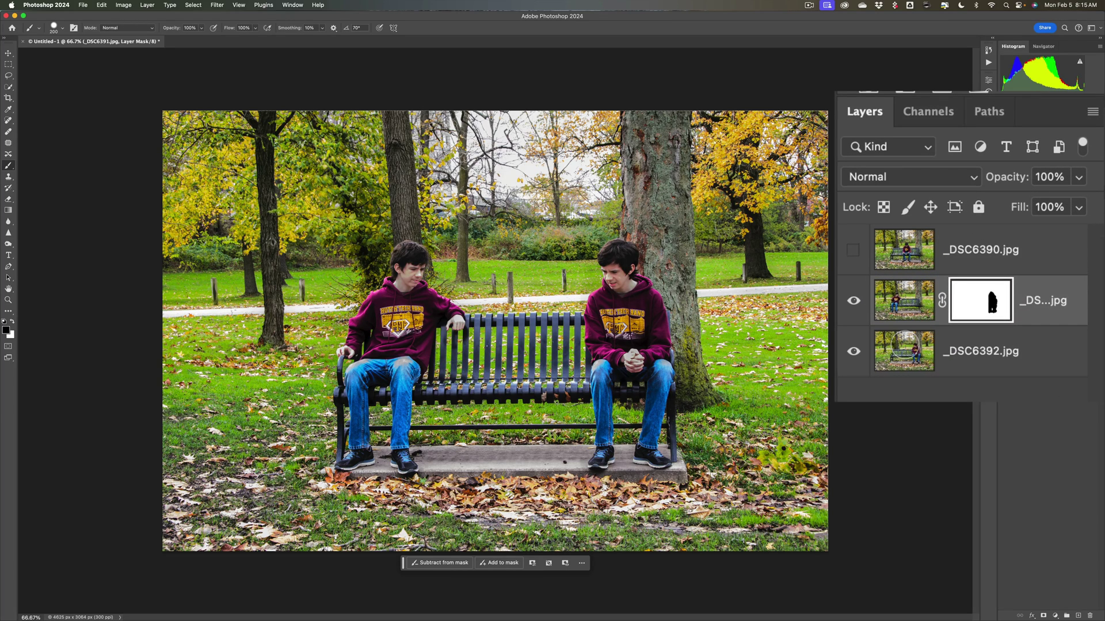
Show and select _DSC6390.jpg, add a layer mask, and paint black over the right-hand boy
click(854, 257)
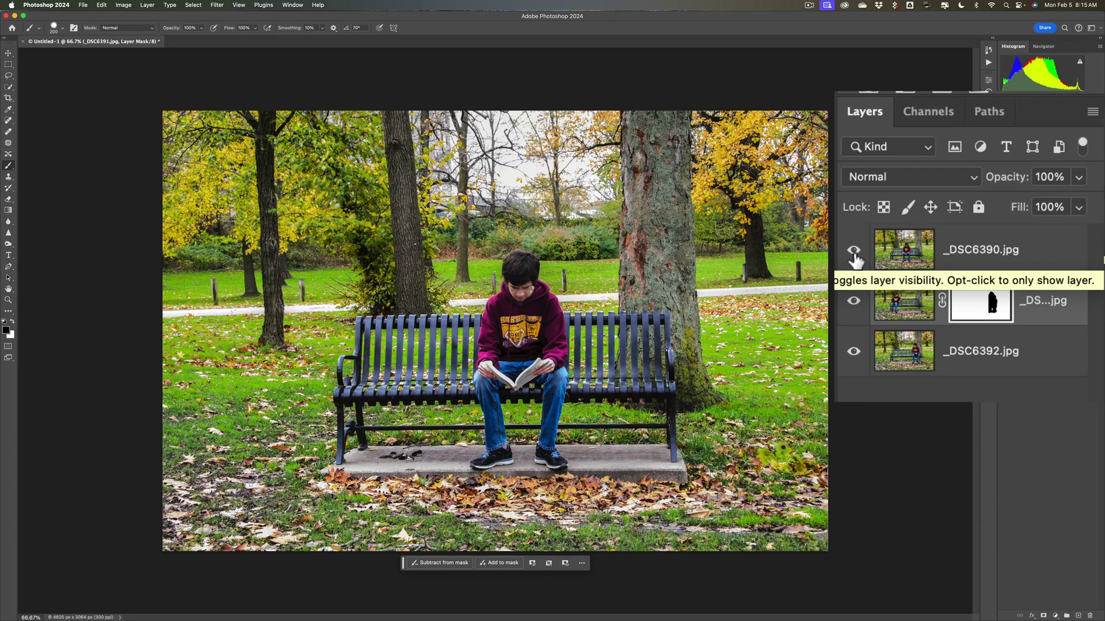
click(917, 249)
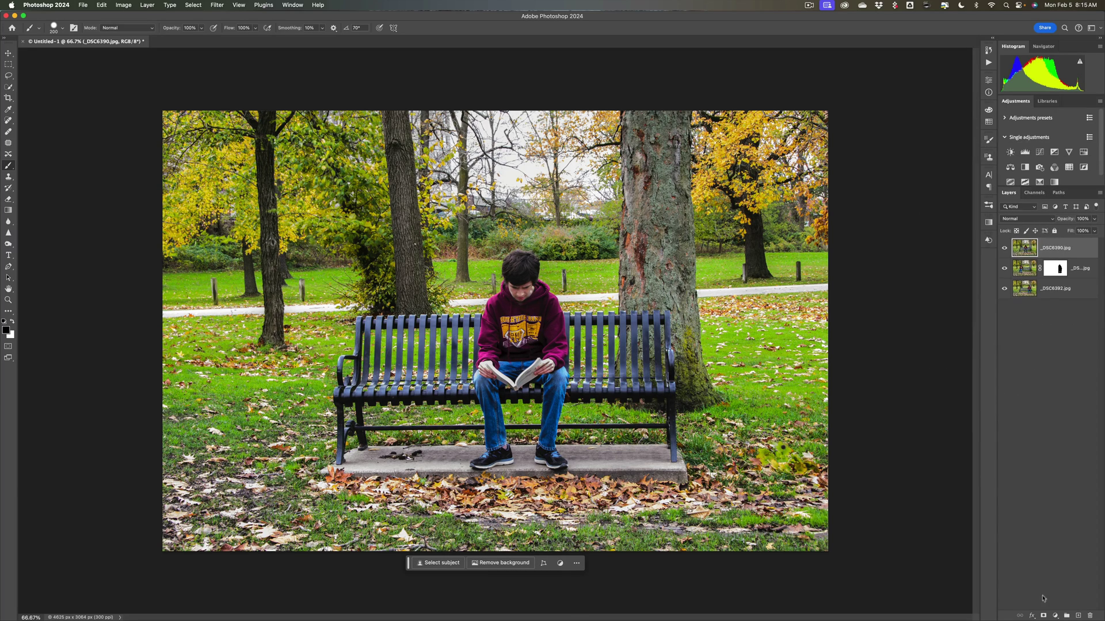
click(883, 601)
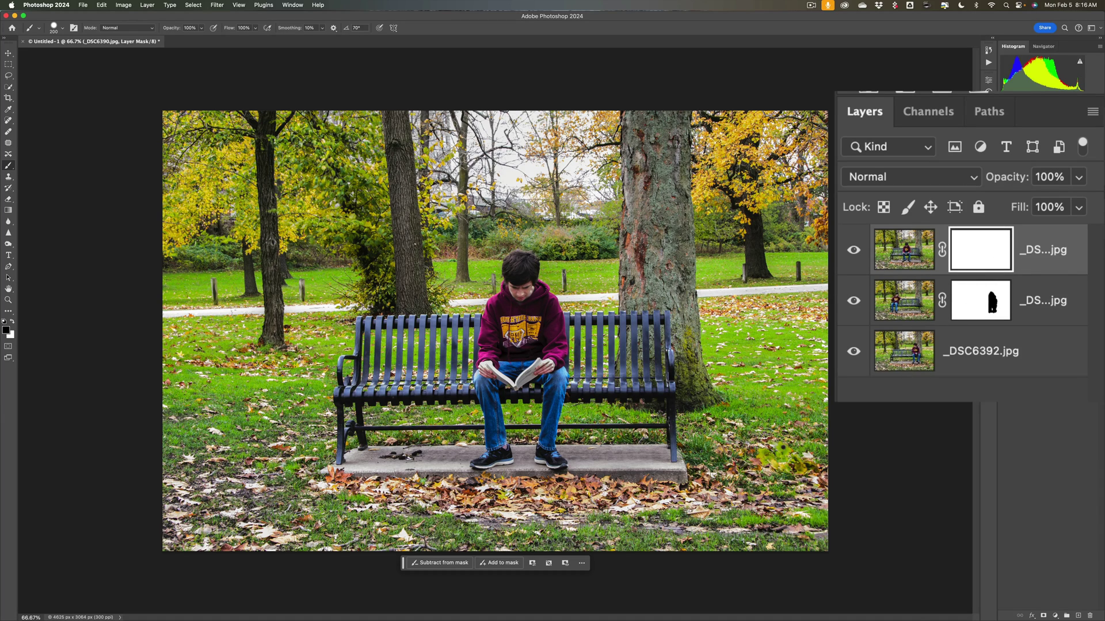
mouse_move(633, 293)
mouse_down()
mouse_move(643, 270)
mouse_move(640, 281)
mouse_move(631, 250)
mouse_move(626, 266)
mouse_move(616, 245)
mouse_move(605, 299)
mouse_move(628, 318)
mouse_move(655, 319)
mouse_move(658, 298)
mouse_move(672, 386)
mouse_move(655, 422)
mouse_move(659, 467)
mouse_move(646, 434)
mouse_move(647, 360)
mouse_move(623, 314)
mouse_move(610, 334)
mouse_move(610, 314)
mouse_move(597, 382)
mouse_move(601, 370)
mouse_move(596, 466)
mouse_move(619, 463)
mouse_move(628, 343)
mouse_move(613, 360)
mouse_move(601, 297)
mouse_up()
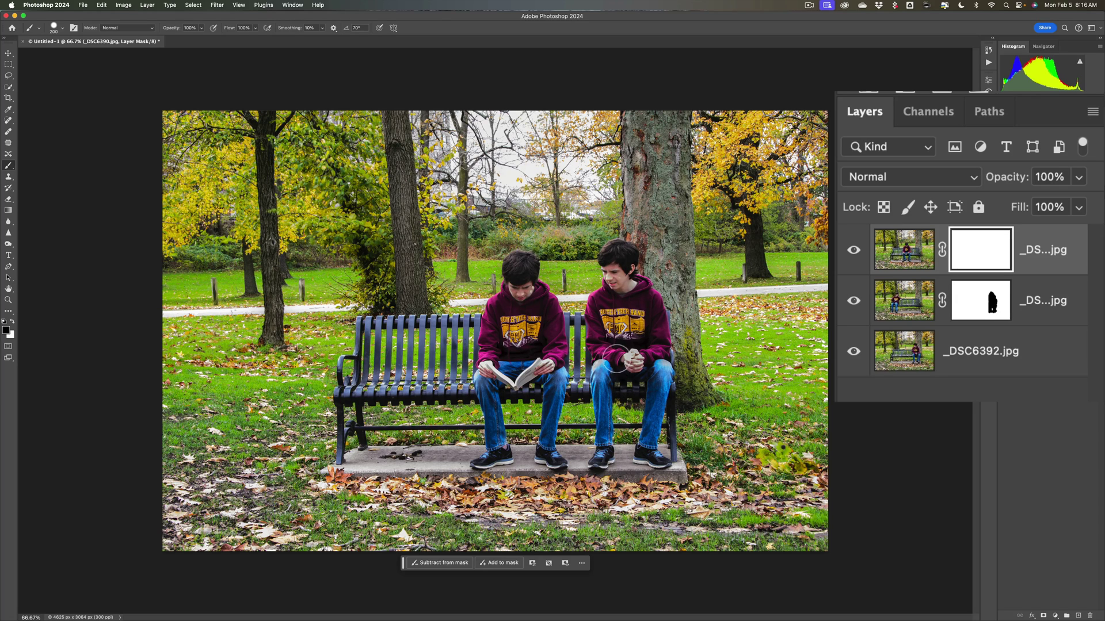
drag(616, 359, 611, 345)
Paint black on the _DSC6390 mask over the left boy to reveal him
mouse_move(392, 275)
mouse_down()
mouse_move(388, 294)
mouse_move(403, 256)
mouse_move(423, 265)
mouse_move(440, 345)
mouse_move(463, 325)
mouse_move(405, 389)
mouse_move(407, 460)
mouse_move(386, 460)
mouse_move(377, 443)
mouse_move(368, 471)
mouse_move(348, 457)
mouse_move(383, 322)
mouse_move(374, 302)
mouse_move(360, 314)
mouse_move(351, 362)
mouse_move(337, 345)
mouse_move(394, 358)
mouse_move(405, 287)
mouse_up()
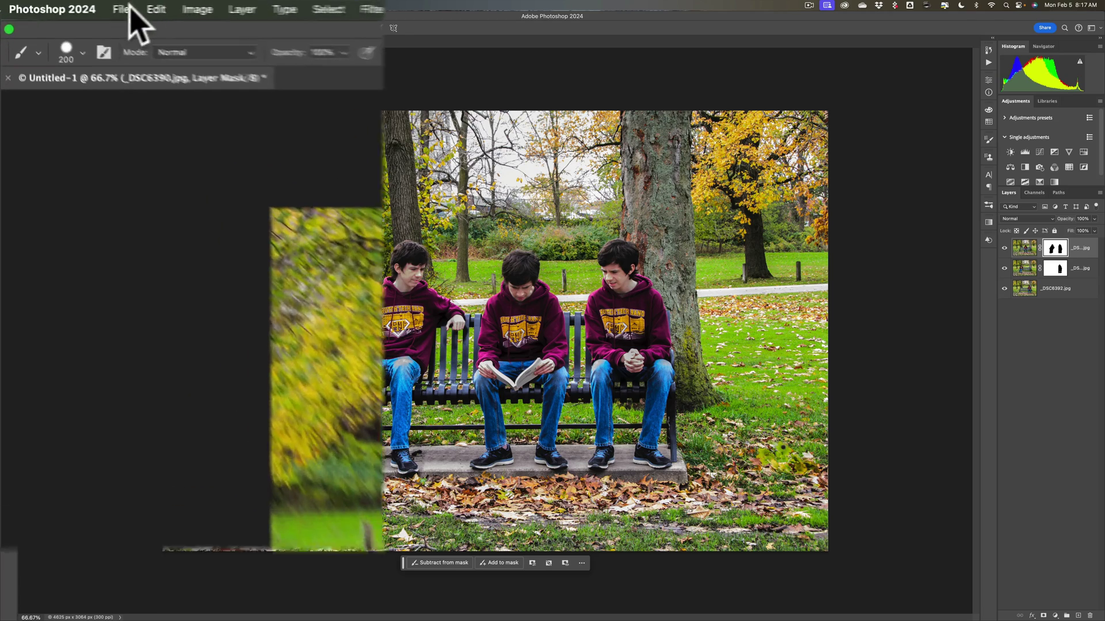
click(82, 5)
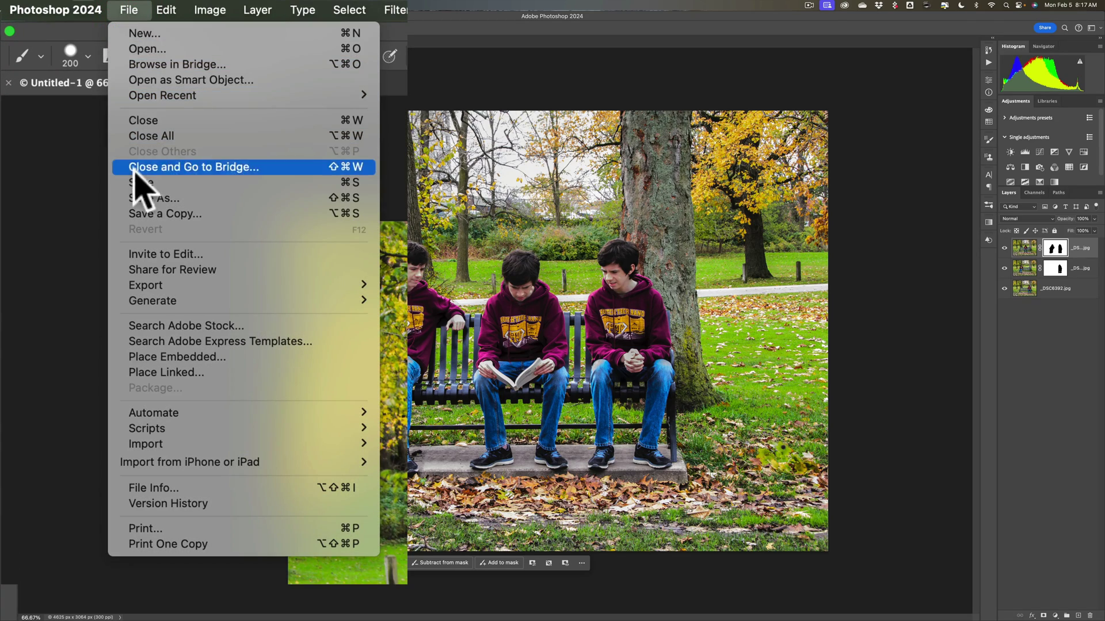
click(86, 115)
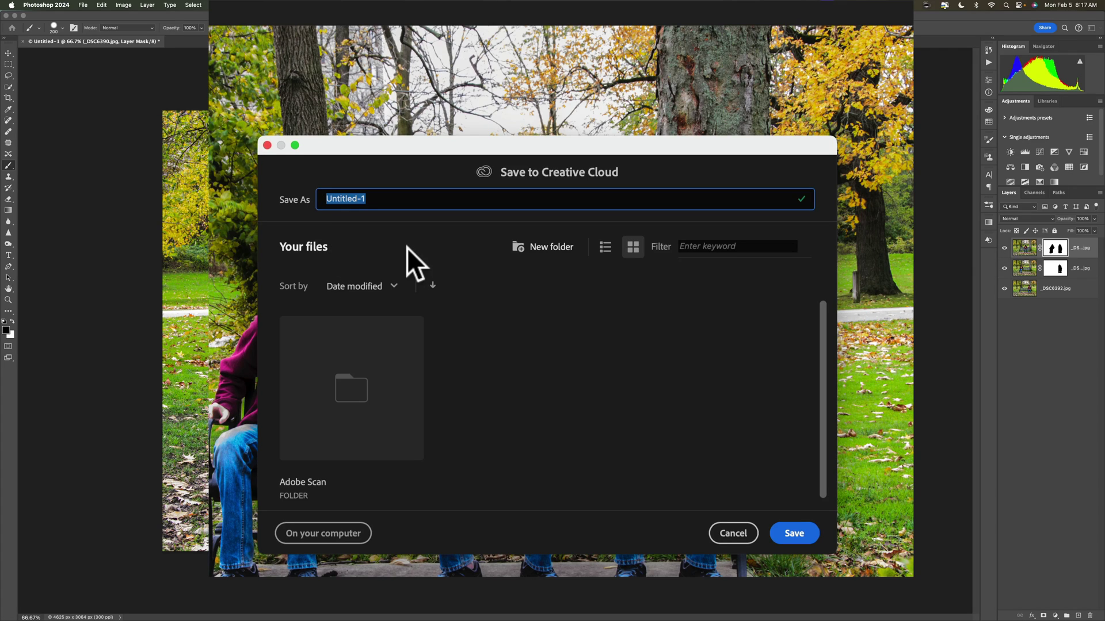
click(311, 532)
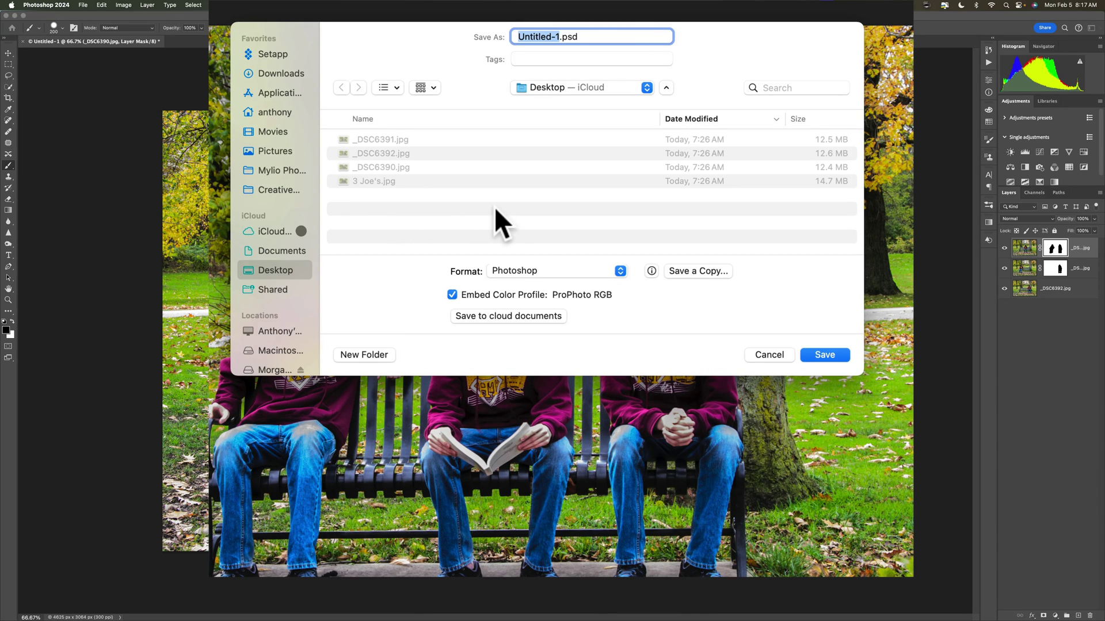
click(616, 269)
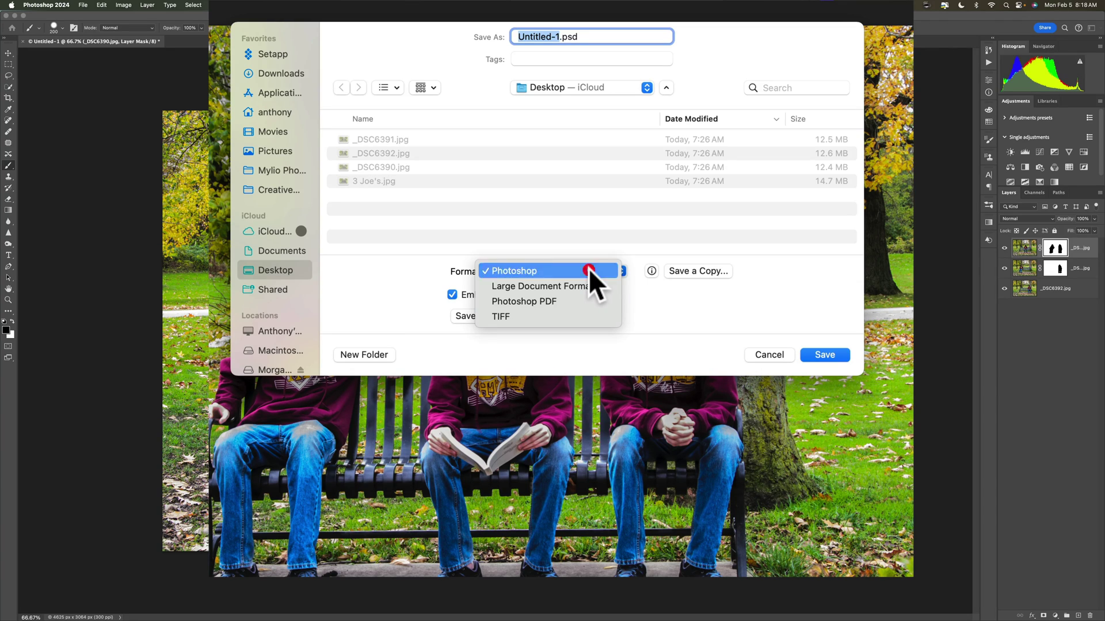
click(589, 268)
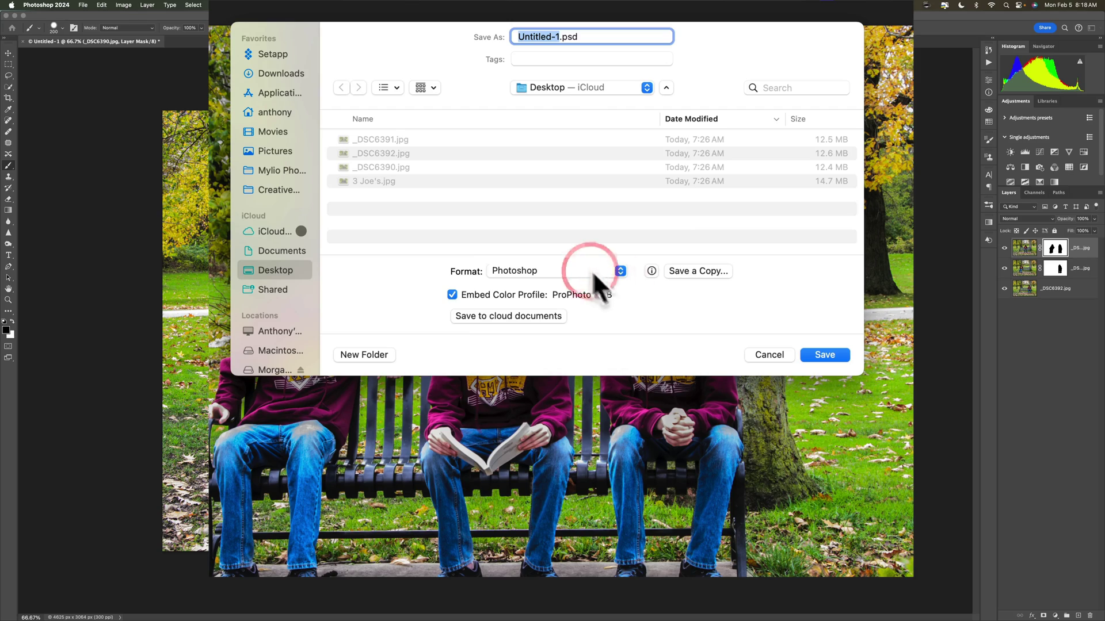
click(762, 353)
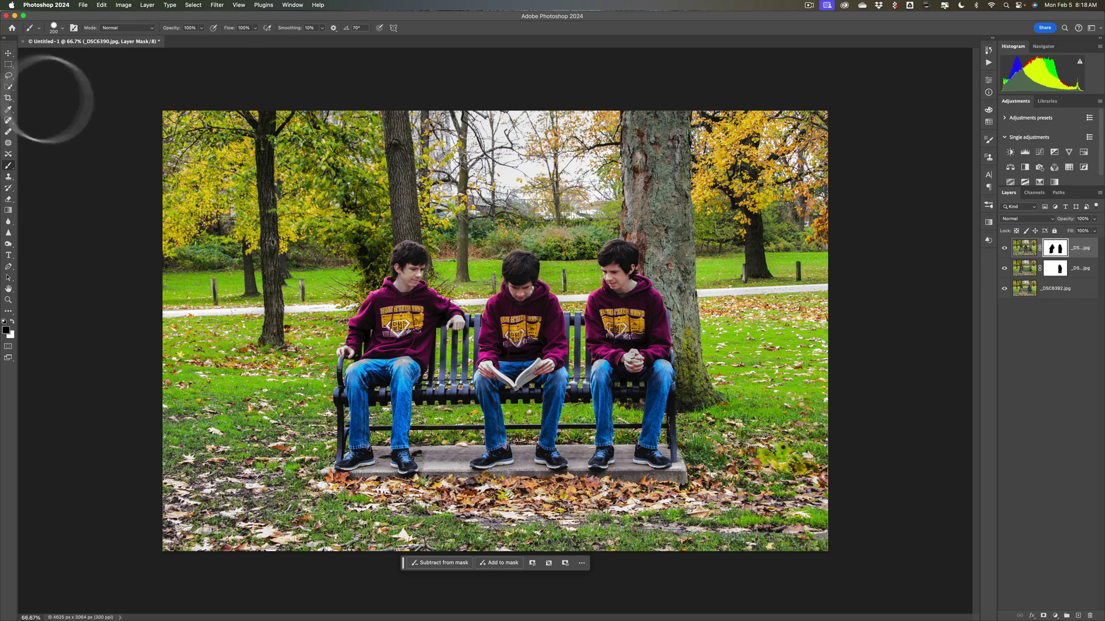
click(84, 6)
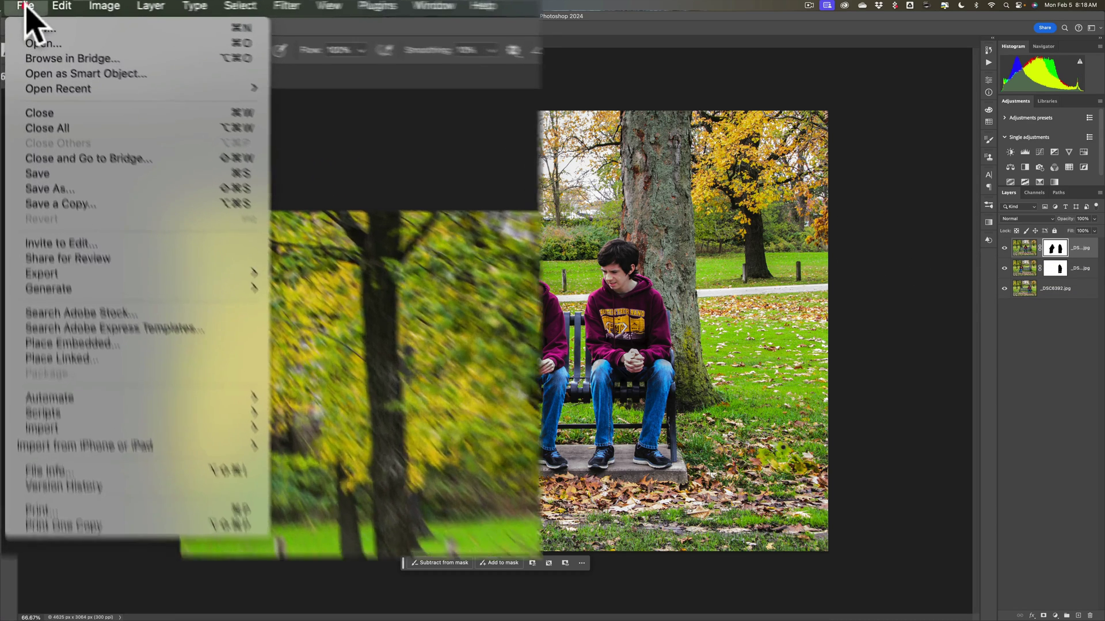
mouse_move(131, 143)
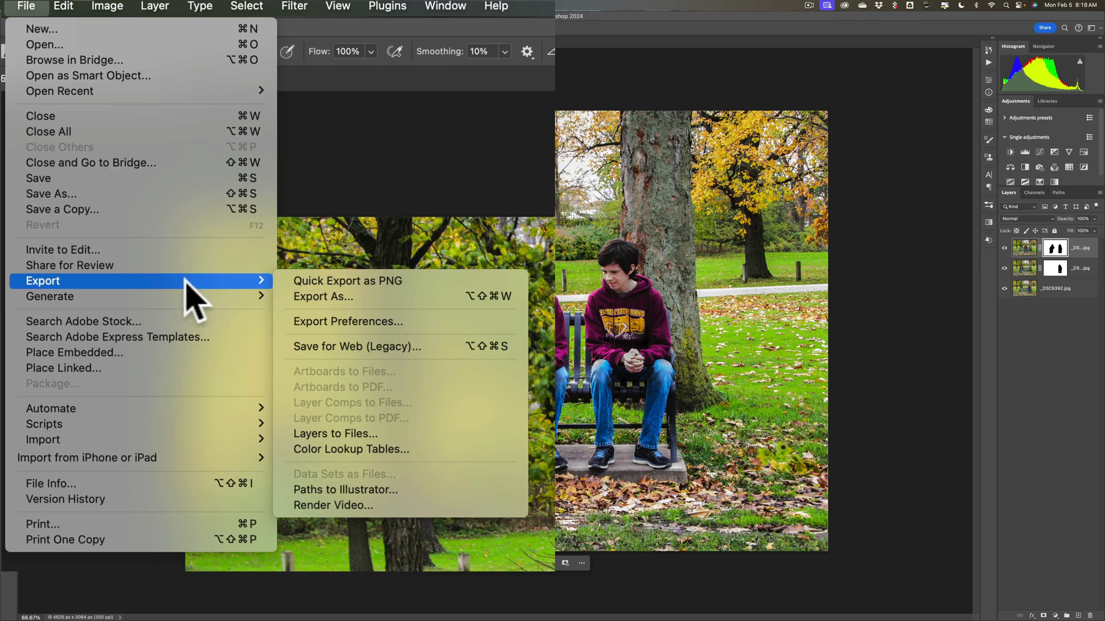
click(314, 296)
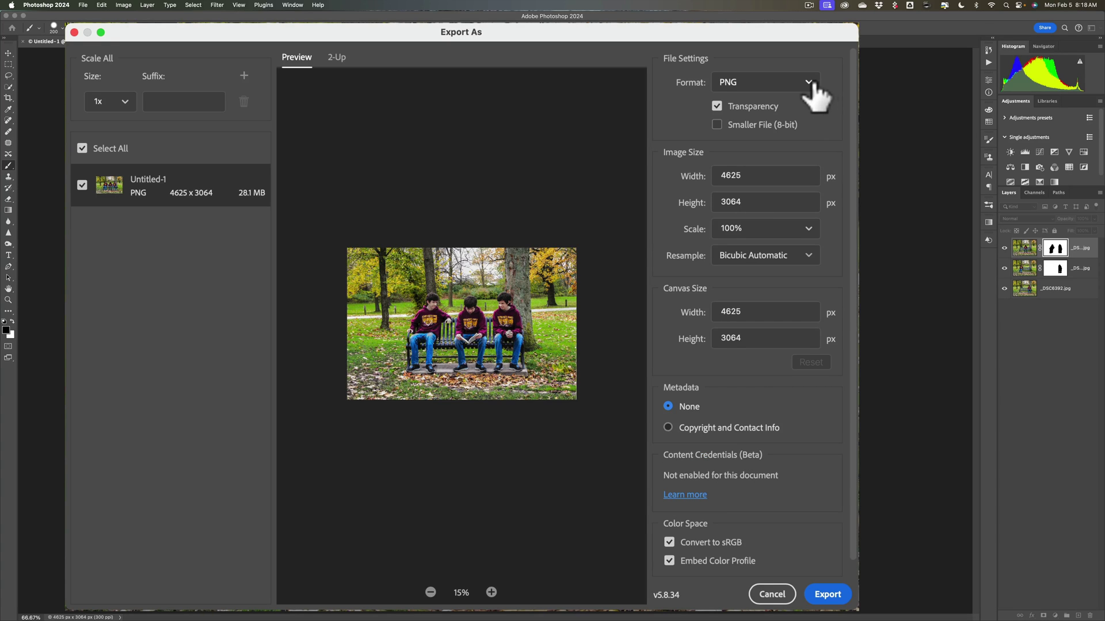
click(810, 81)
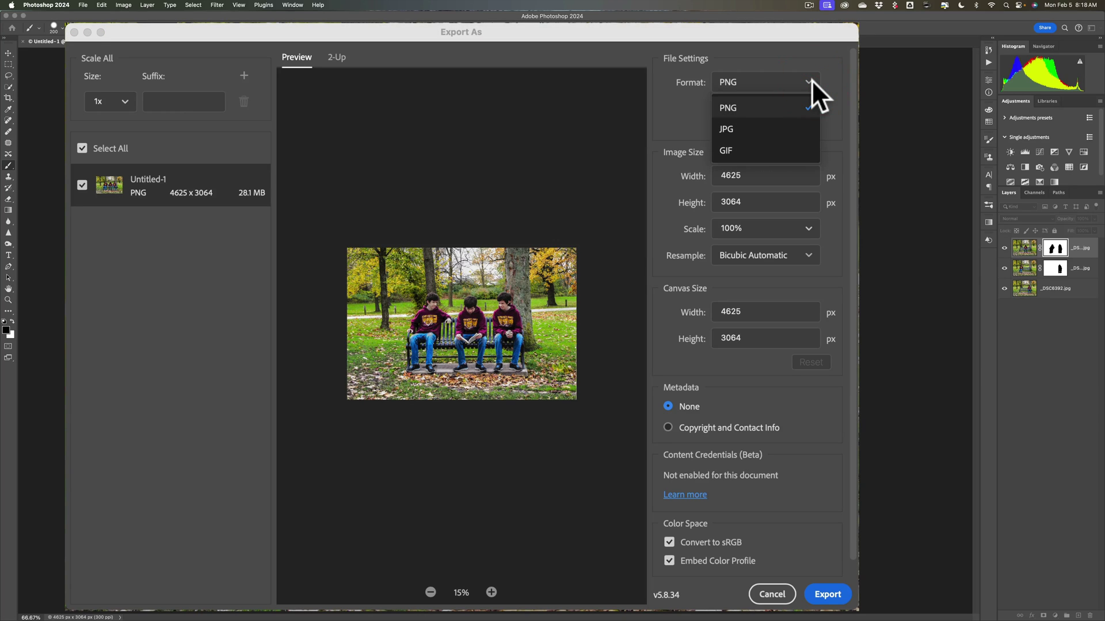
click(752, 125)
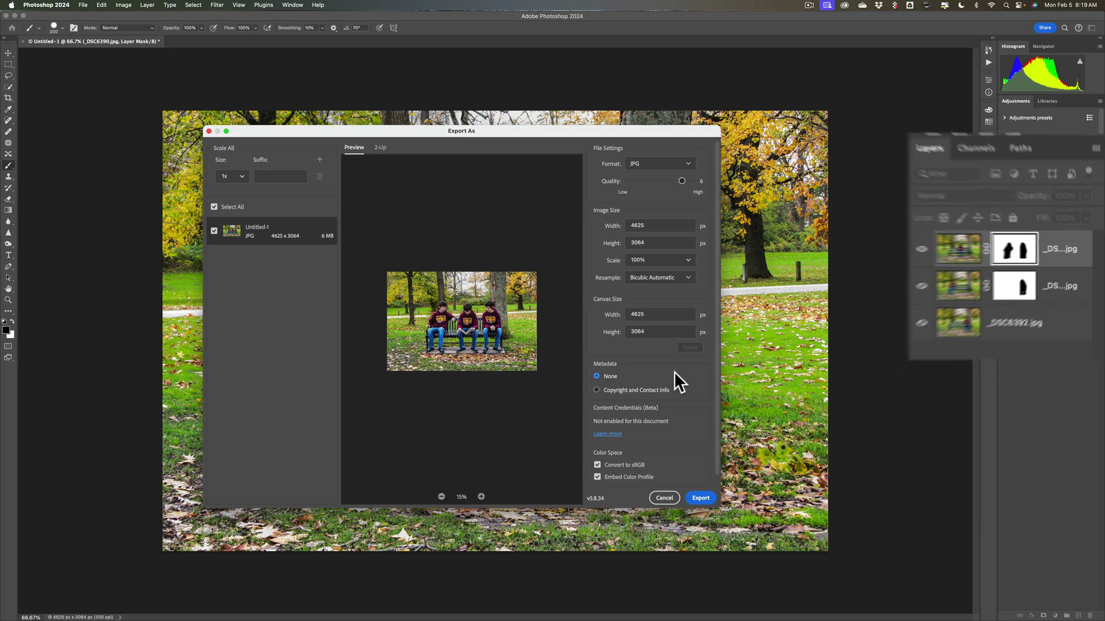
click(663, 498)
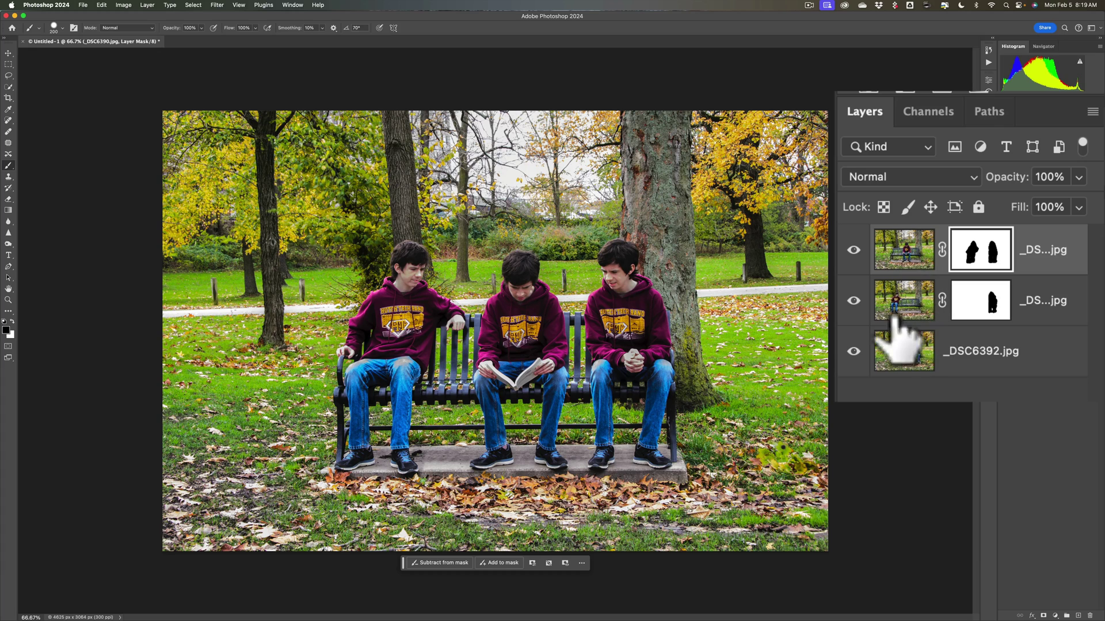
click(82, 6)
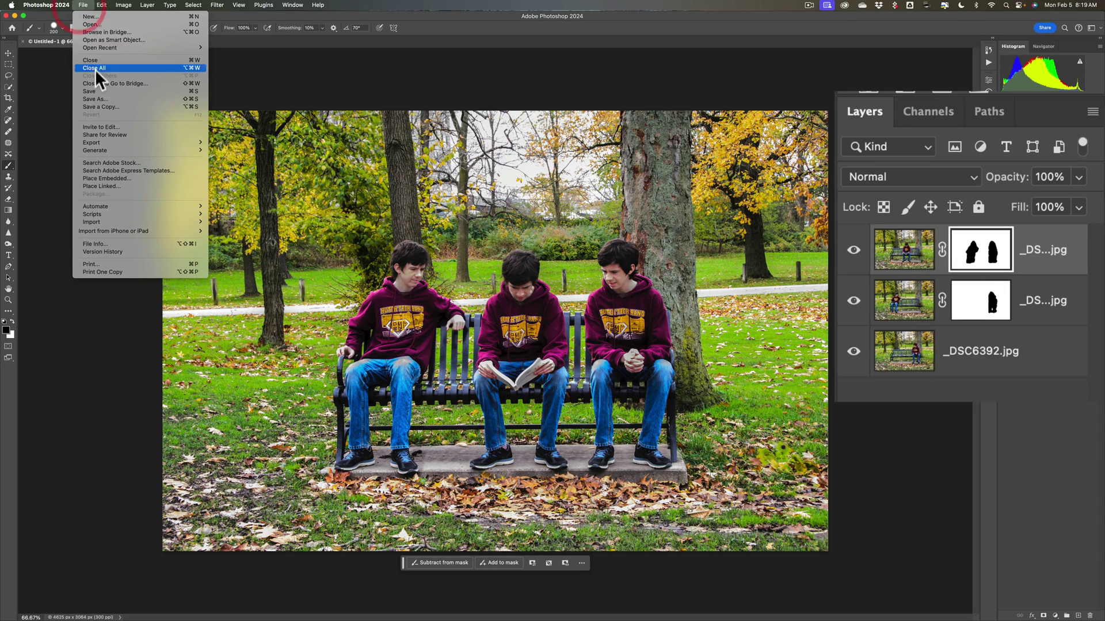
click(97, 99)
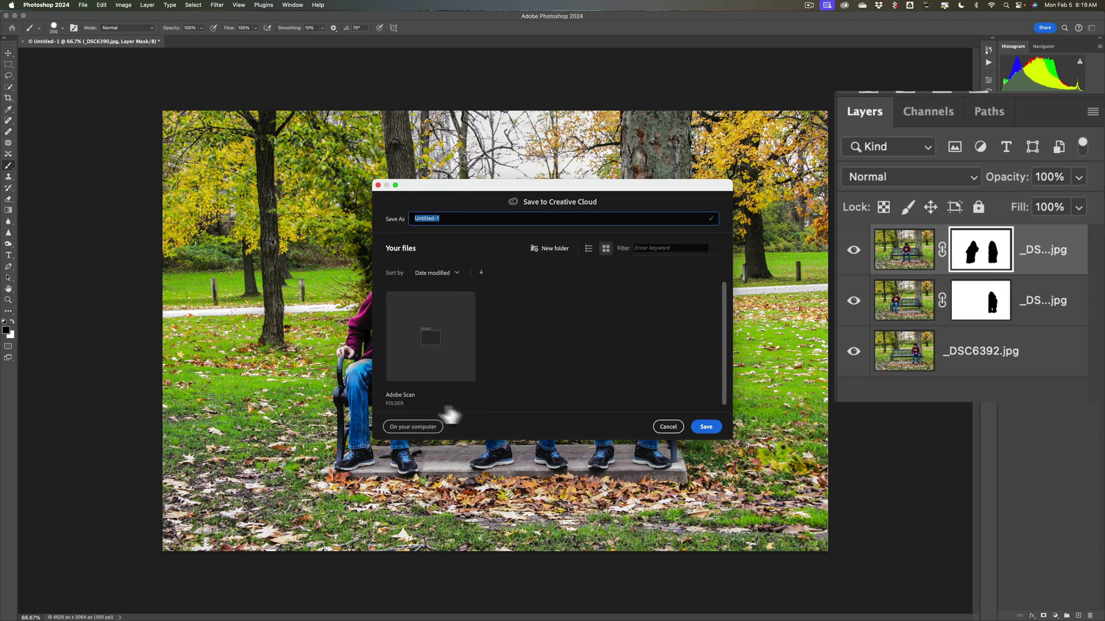
click(423, 426)
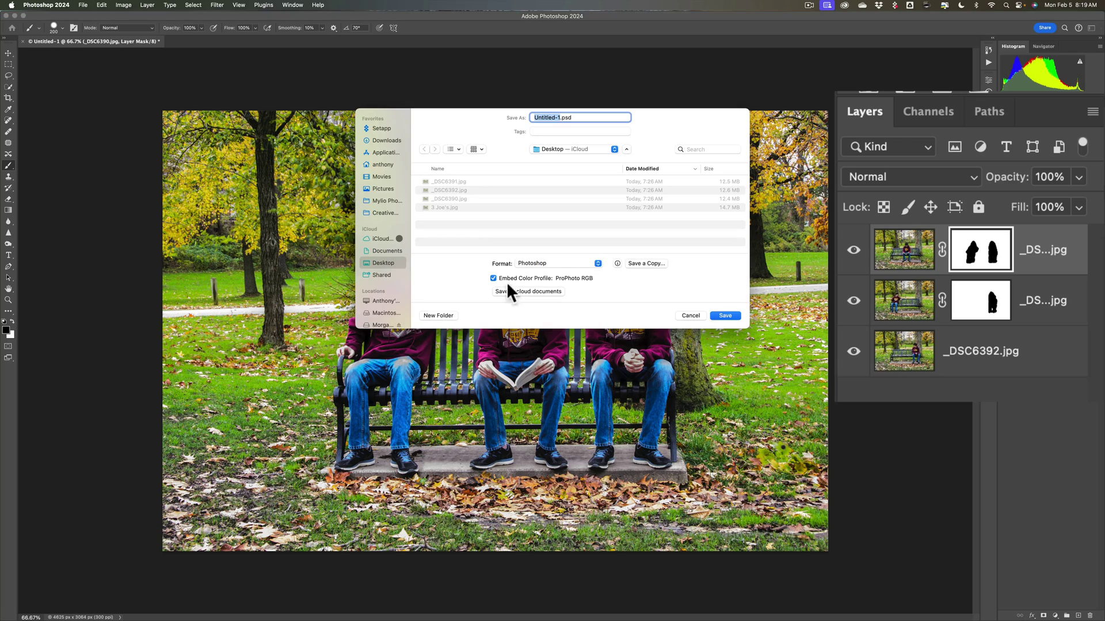
click(570, 263)
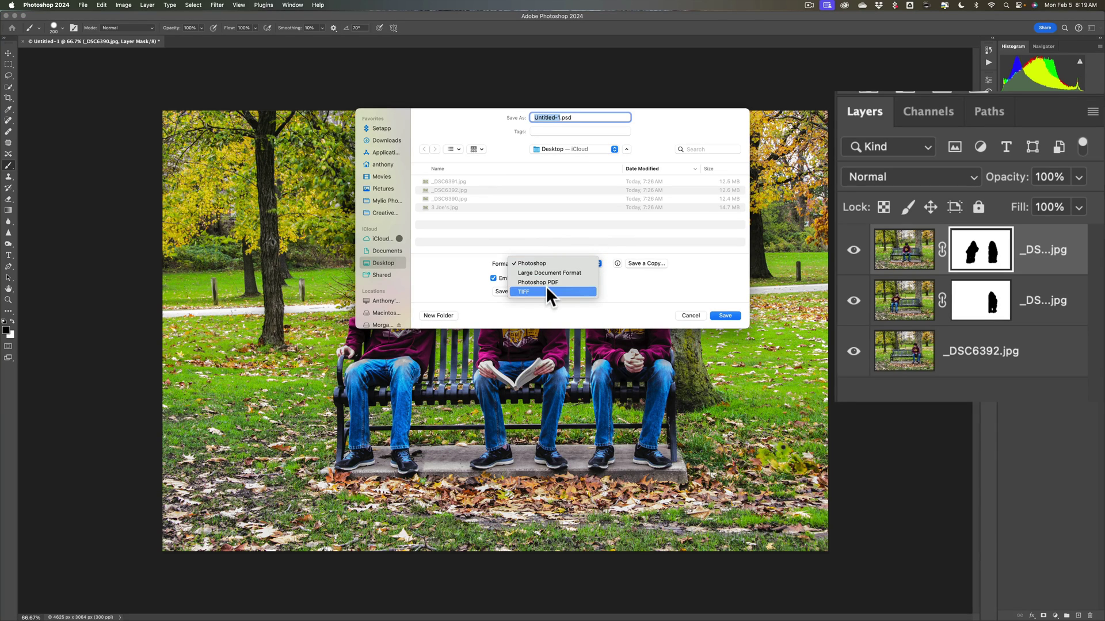
click(689, 316)
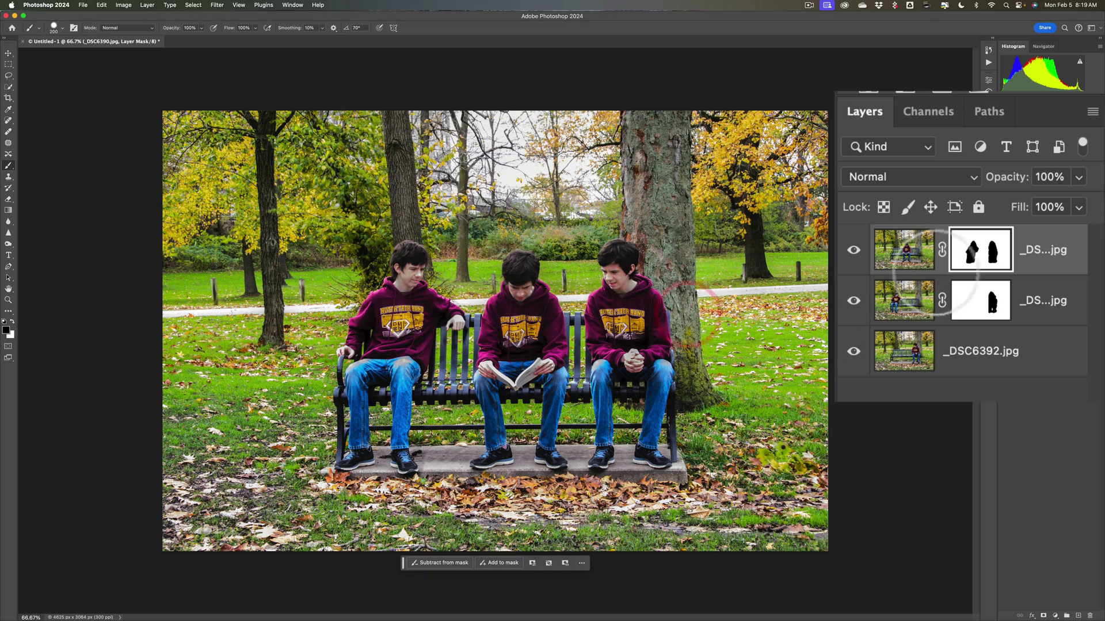